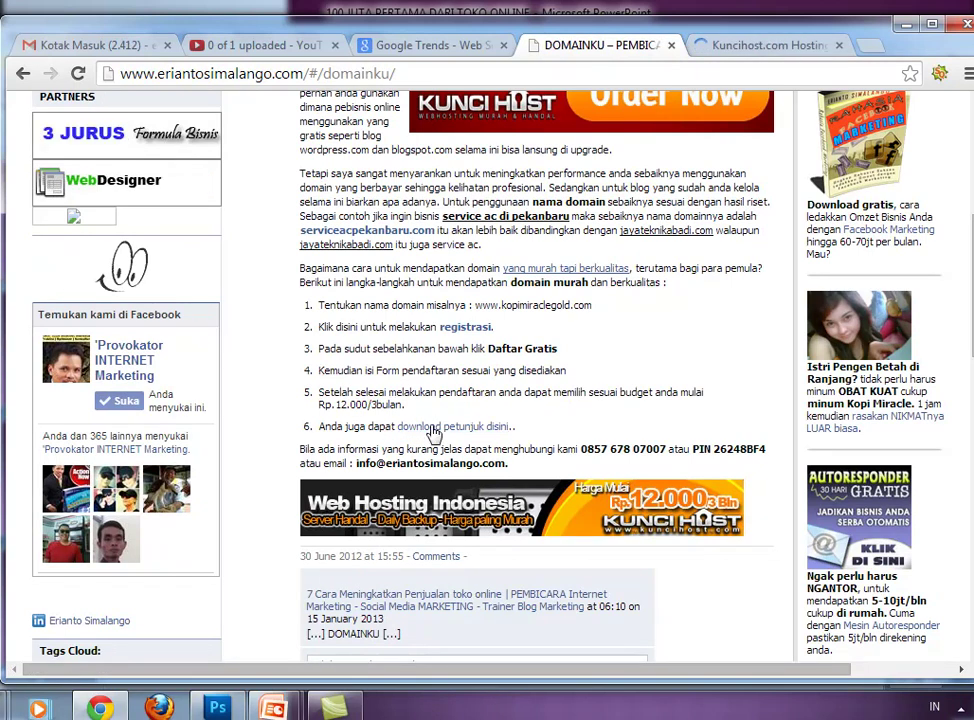
- Open the 'download petunjuk disini' registration guide PDF, then start and cancel a Save as
{"action": "left_click", "coordinate": [424, 430]}
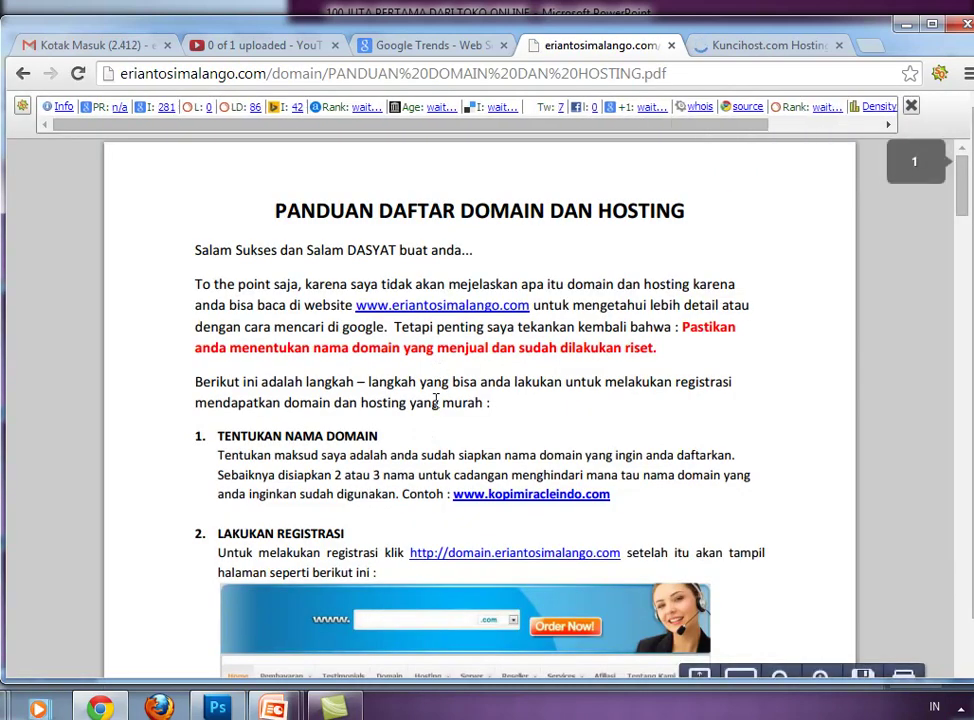
{"action": "right_click", "coordinate": [436, 403]}
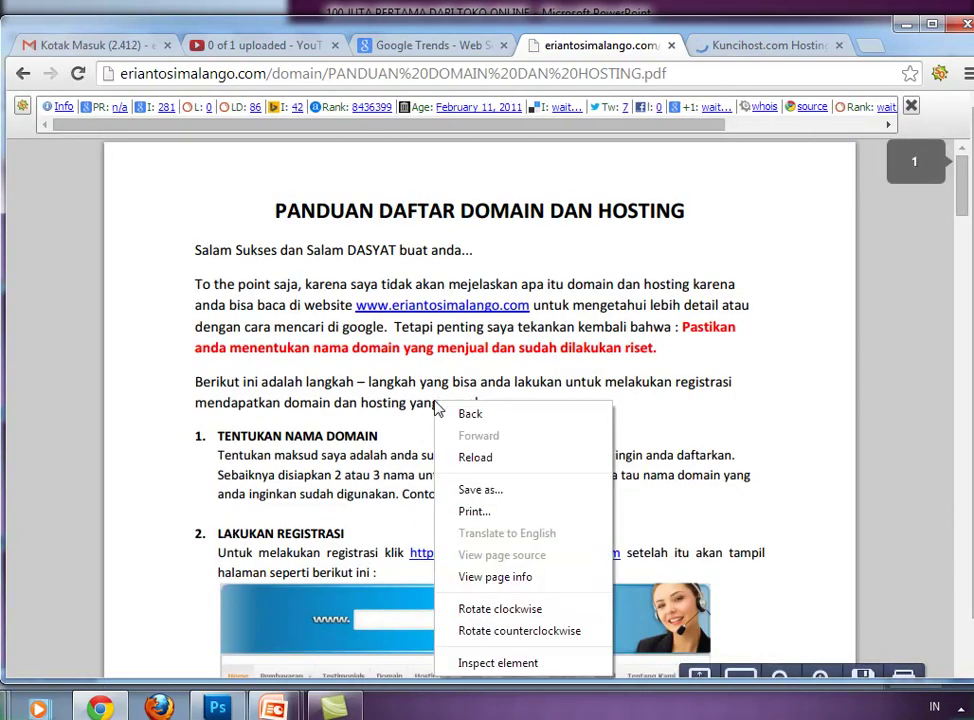
{"action": "left_click", "coordinate": [465, 493]}
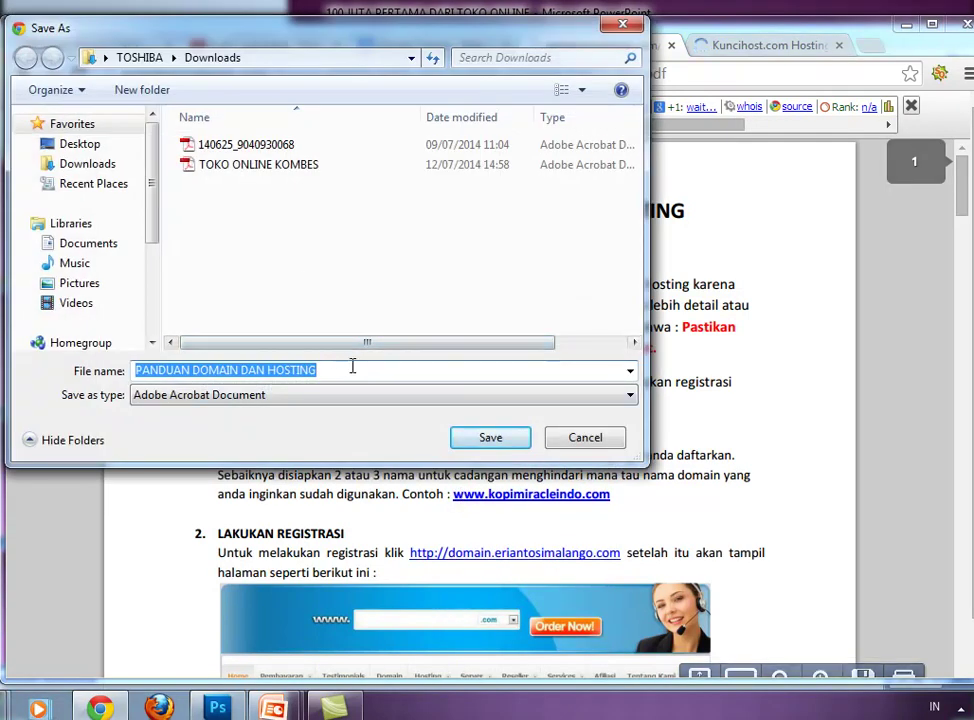
{"action": "left_click", "coordinate": [583, 440]}
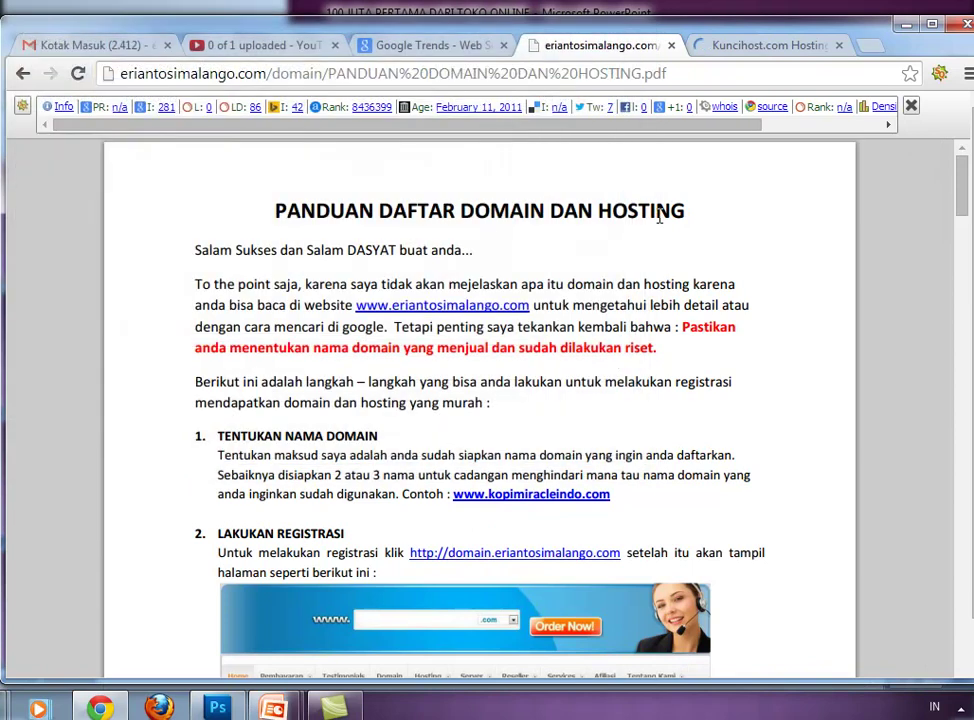
- Read the guide down to page 2's registration form and billing login link, then return to Kuncihost
{"action": "left_click_drag", "start_coordinate": [604, 376], "coordinate": [874, 205]}
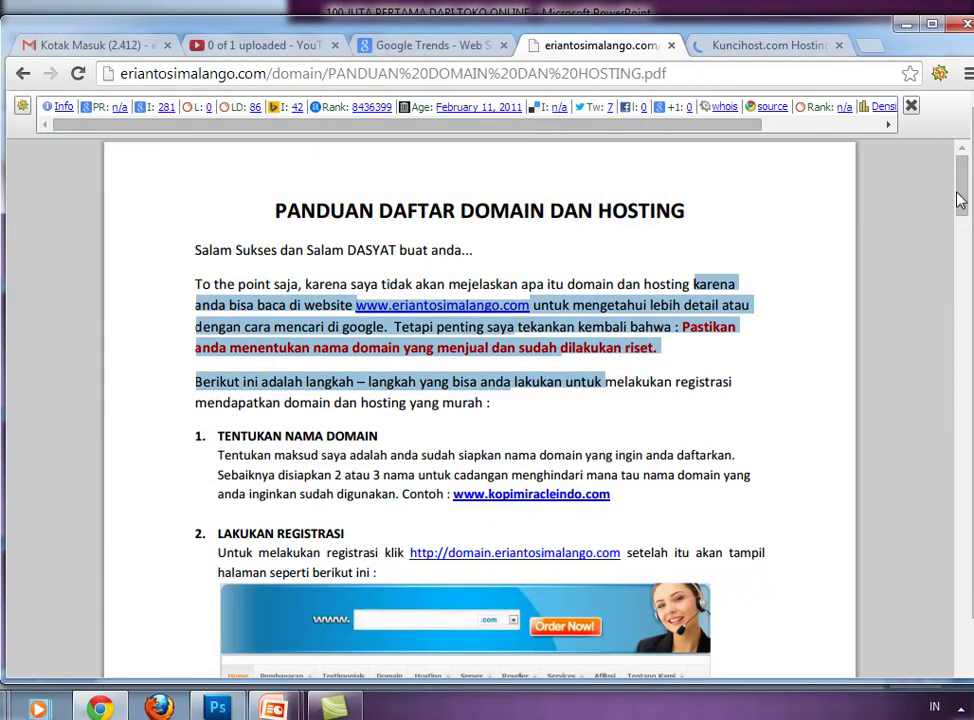
{"action": "left_click_drag", "start_coordinate": [958, 200], "coordinate": [960, 260]}
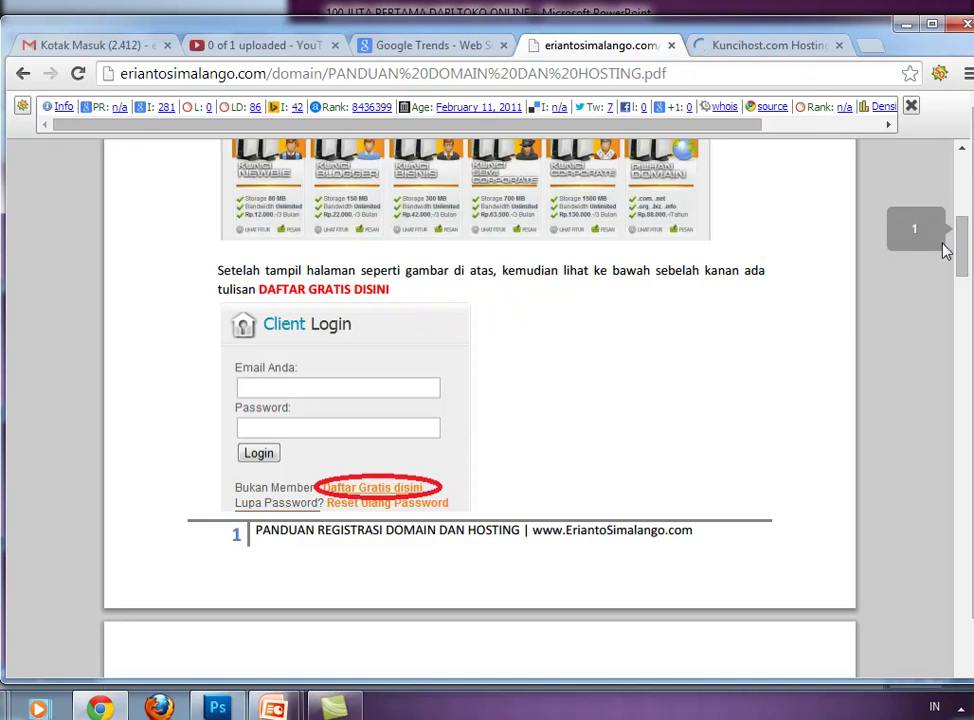
{"action": "left_click_drag", "start_coordinate": [956, 254], "coordinate": [958, 365]}
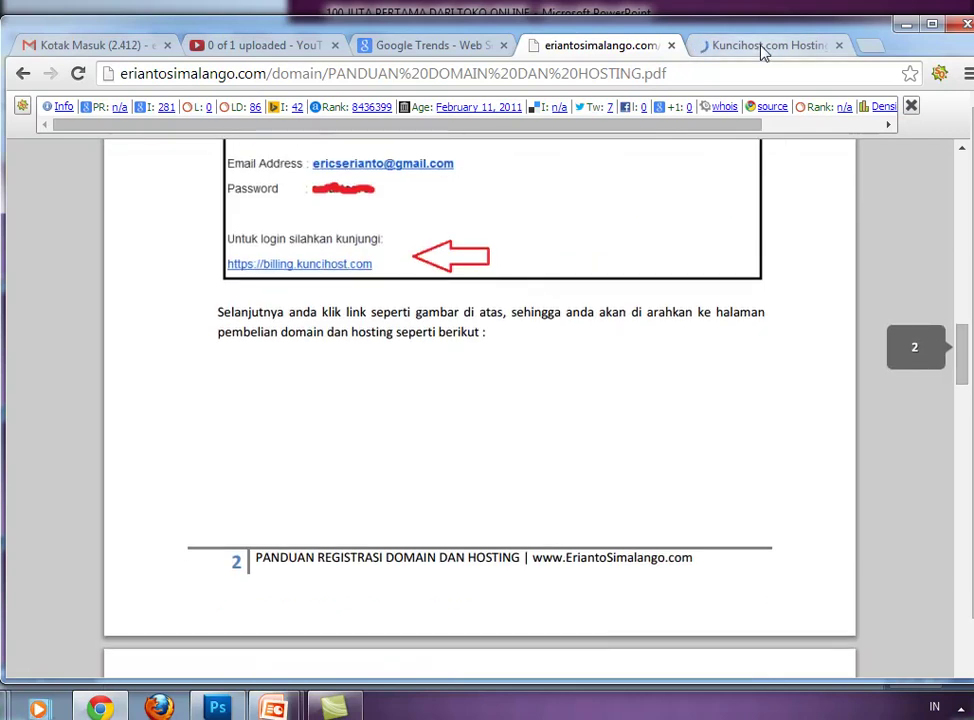
{"action": "left_click", "coordinate": [763, 46]}
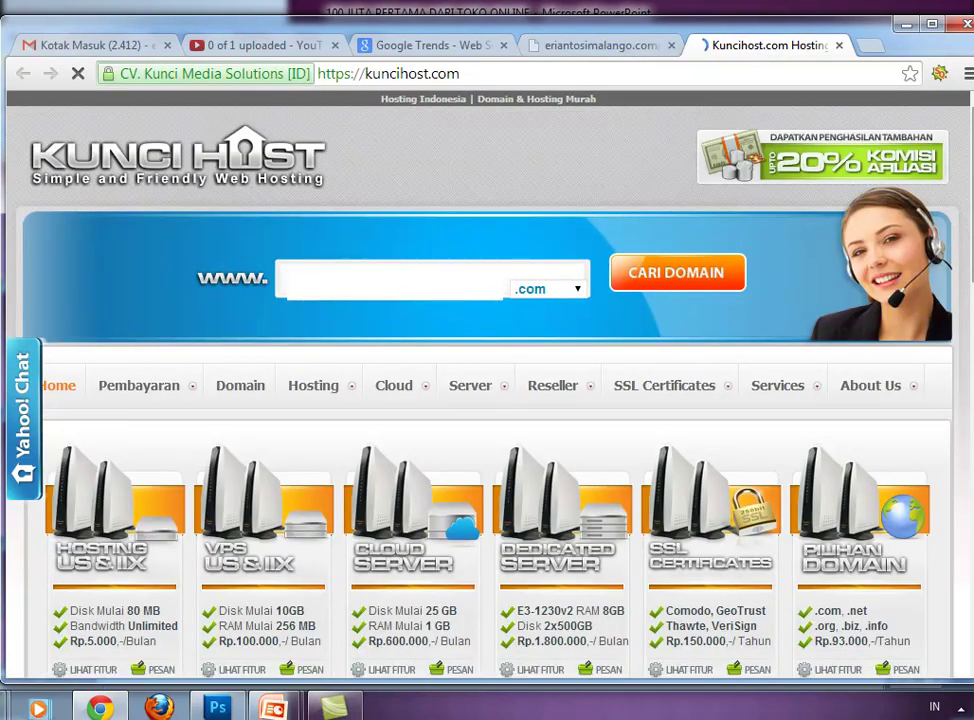
- Scroll to Client Login and follow 'Daftar Gratis disini' to the register.php sign-up page
{"action": "left_click_drag", "start_coordinate": [970, 210], "coordinate": [970, 383]}
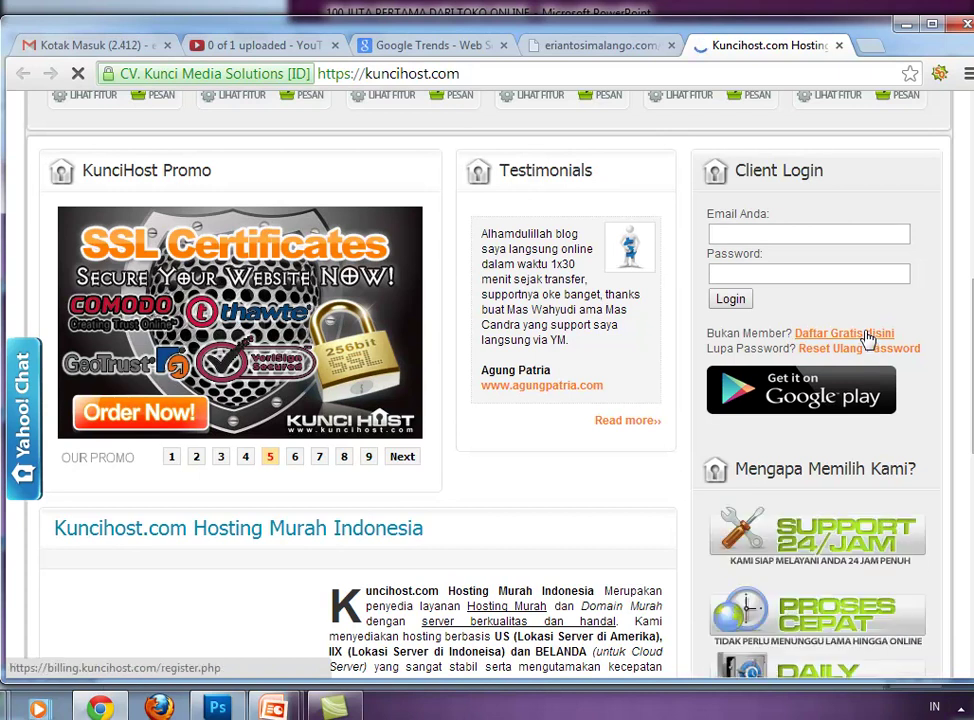
{"action": "left_click", "coordinate": [867, 339]}
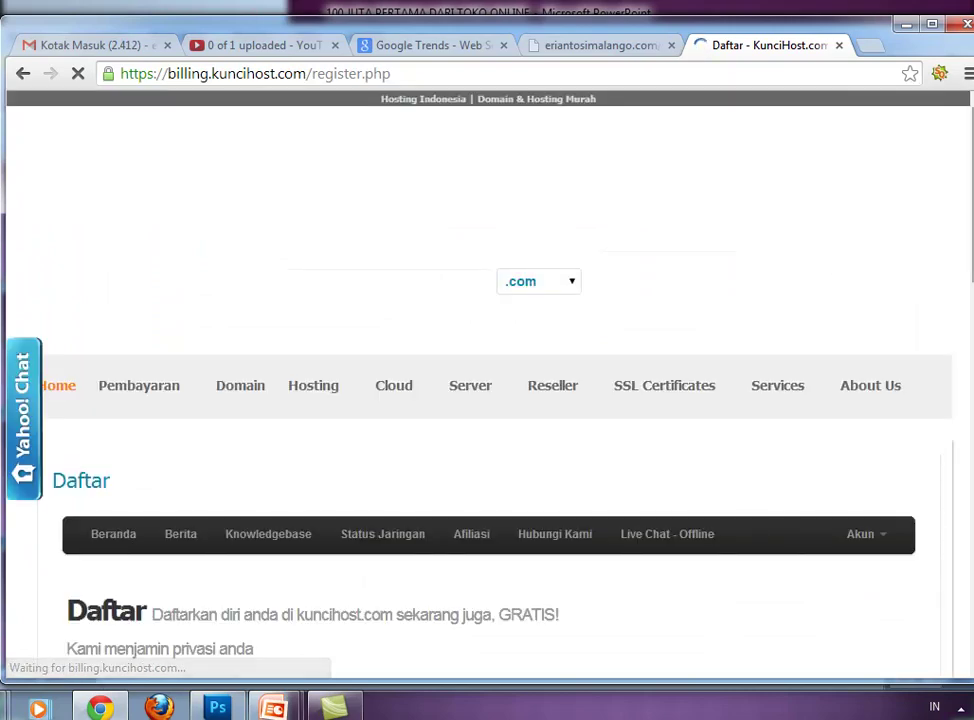
- Fill in the first name, last name and company name fields, correcting typos along the way
{"action": "scroll", "coordinate": [487, 400], "scroll_direction": "down", "scroll_amount": 4}
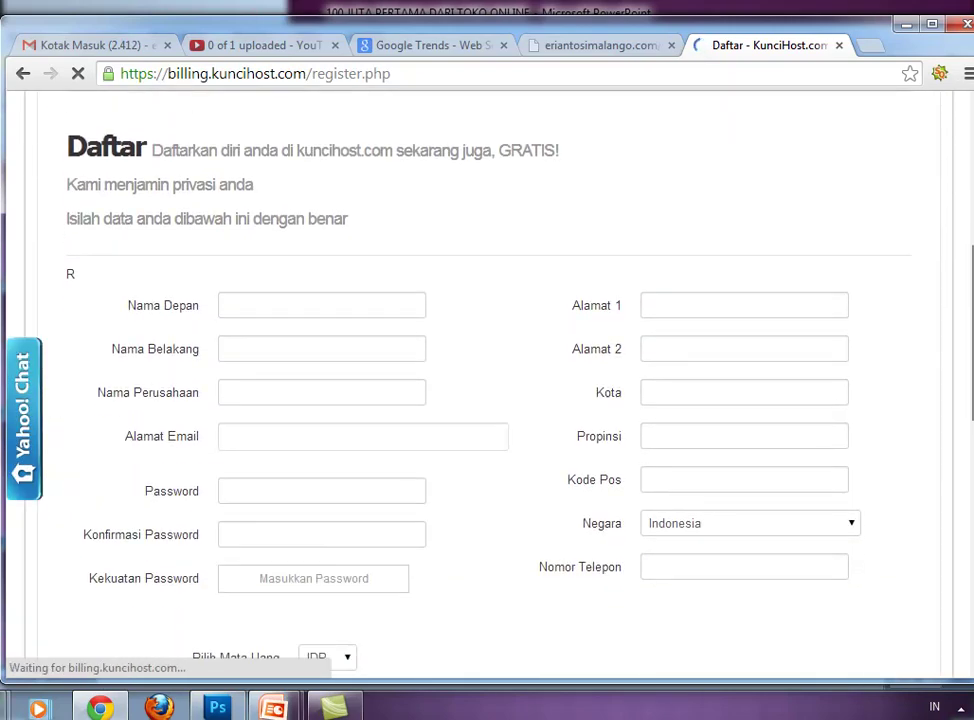
{"action": "scroll", "coordinate": [487, 400], "scroll_direction": "down", "scroll_amount": 6}
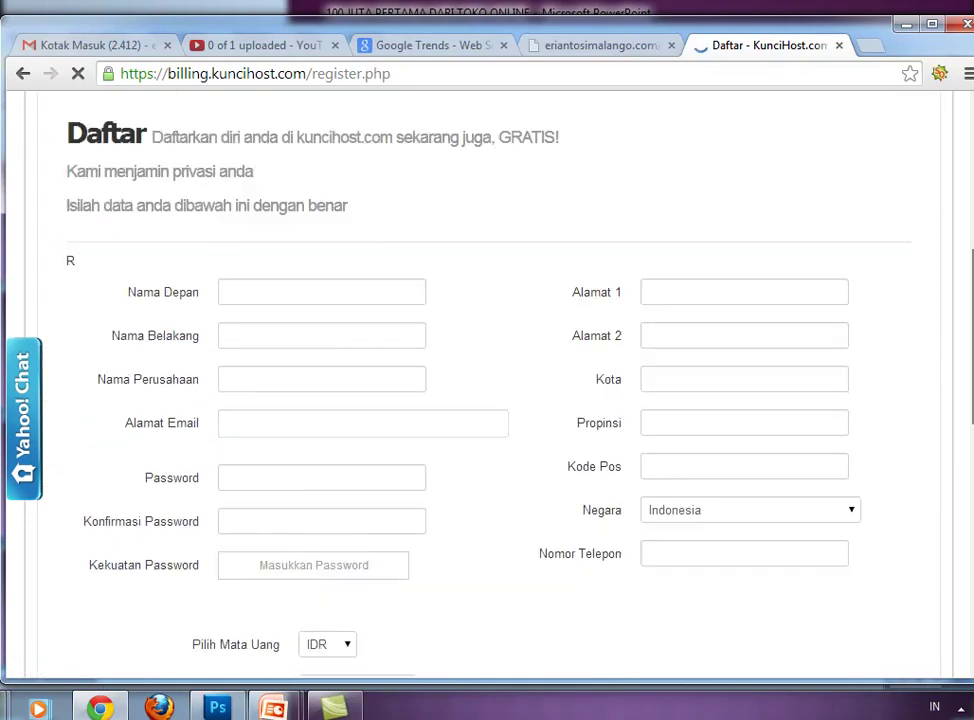
{"action": "left_click", "coordinate": [379, 289]}
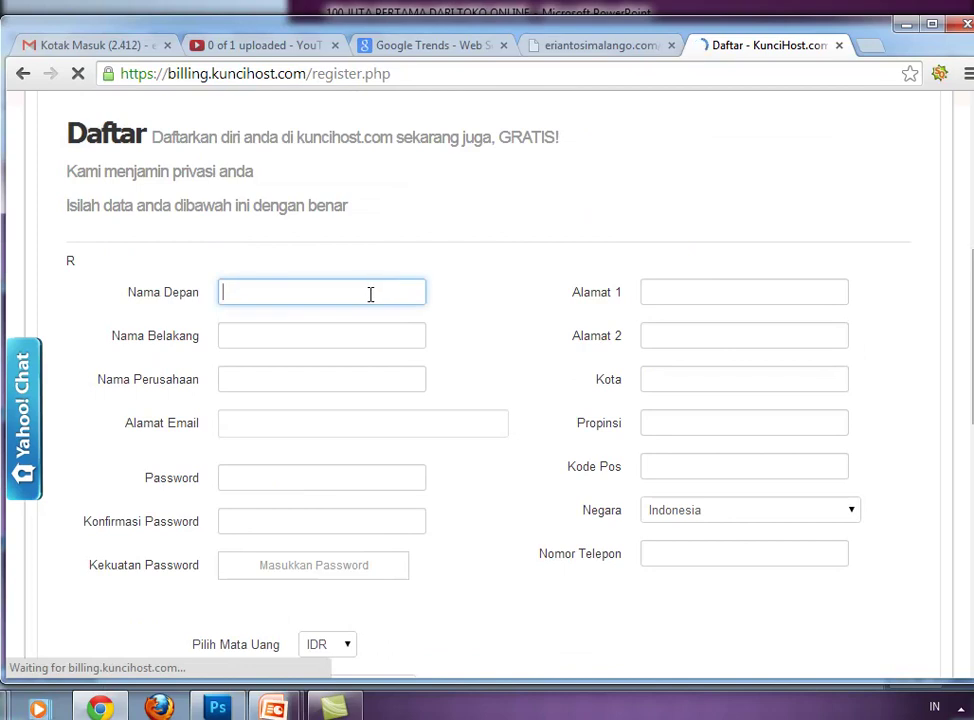
{"action": "type", "text": "Sabuna"}
{"action": "key", "text": "BackSpace"}
{"action": "type", "text": "Amorea Jakarta"}
{"action": "key", "text": "ctrl+BackSpace"}
{"action": "key", "text": "ctrl+BackSpace"}
{"action": "key", "text": "BackSpace"}
{"action": "type", "text": "A"}
{"action": "key", "text": "Tab"}
{"action": "type", "text": "Jakarta"}
{"action": "key", "text": "Tab"}
{"action": "type", "text": "SabunAmoreaJakarta"}
- Enter the e-mail address from the autocomplete suggestion and type the account password
{"action": "key", "text": "Tab"}
{"action": "type", "text": "sabuna"}
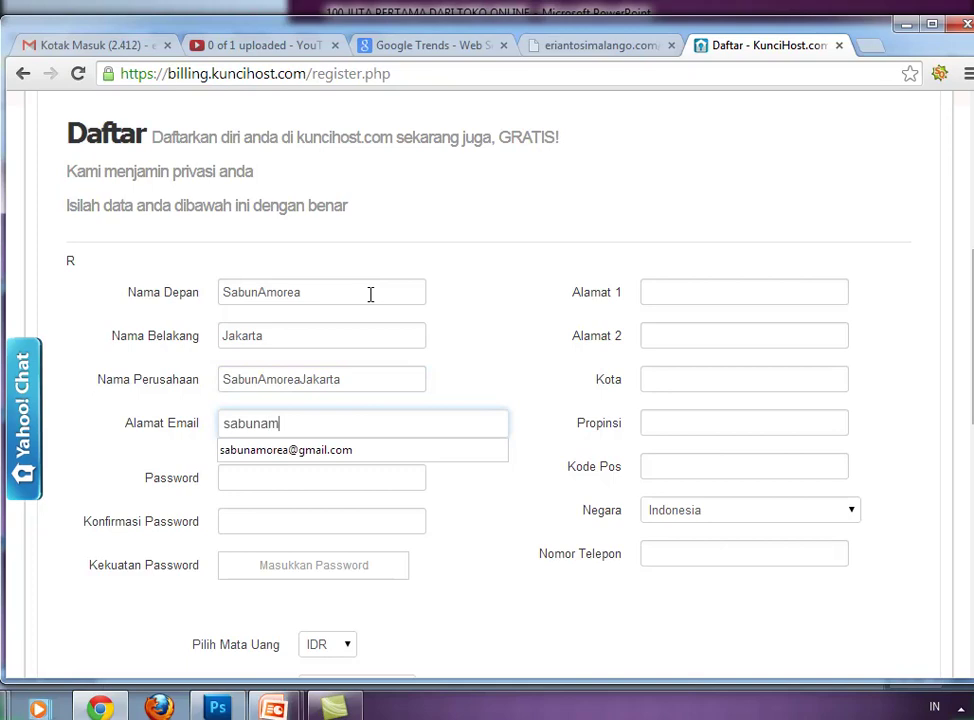
{"action": "key", "text": "BackSpace"}
{"action": "key", "text": "Down"}
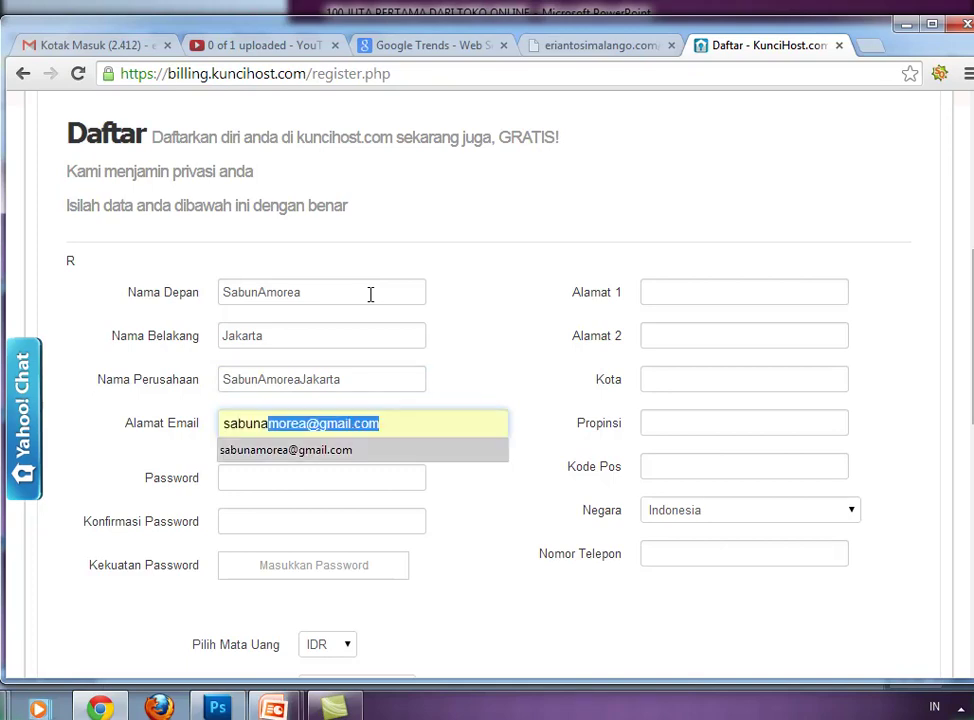
{"action": "key", "text": "Tab"}
{"action": "key", "text": "BackSpace"}
{"action": "type", "text": "******"}
{"action": "key", "text": "BackSpace"}
{"action": "key", "text": "BackSpace"}
{"action": "key", "text": "BackSpace"}
{"action": "key", "text": "BackSpace"}
{"action": "key", "text": "BackSpace"}
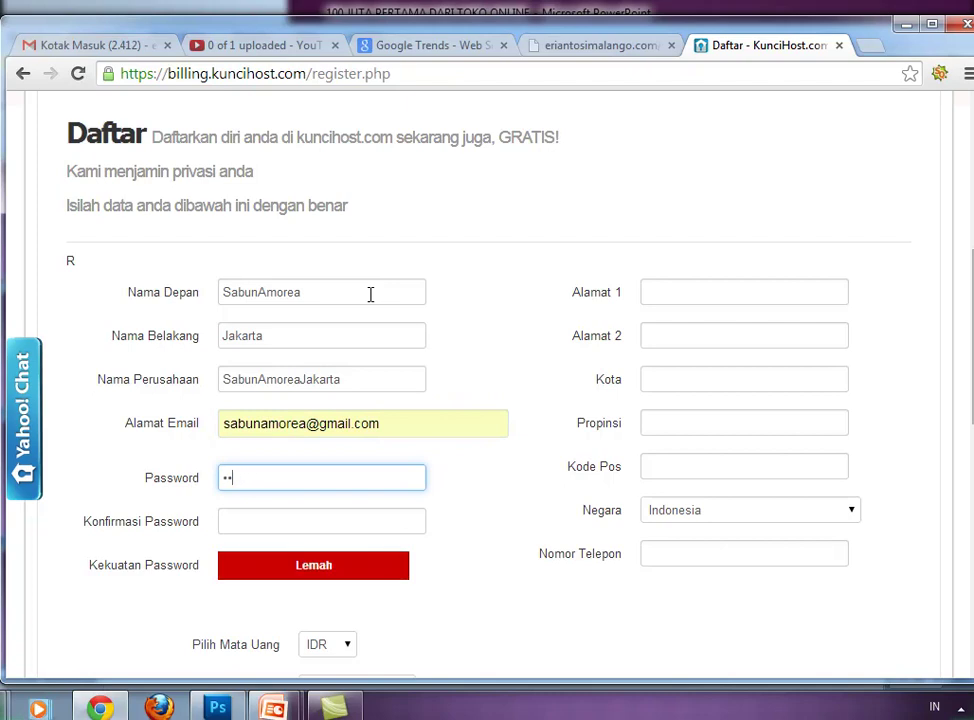
{"action": "type", "text": "********"}
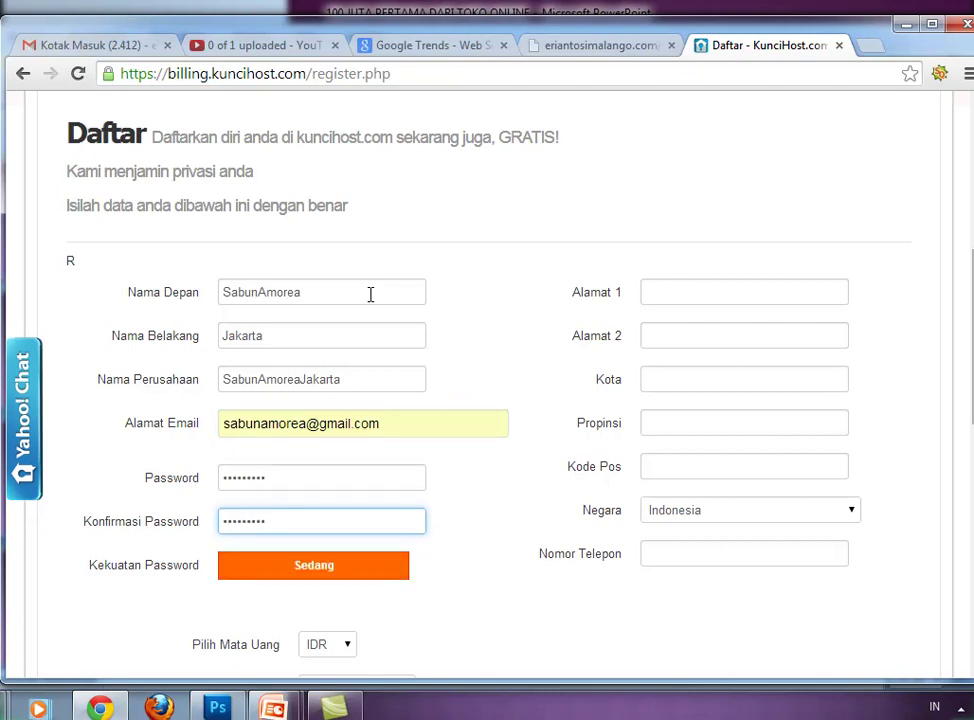
- Enter both address lines, the city, the postal code and the phone number
{"action": "key", "text": "Tab"}
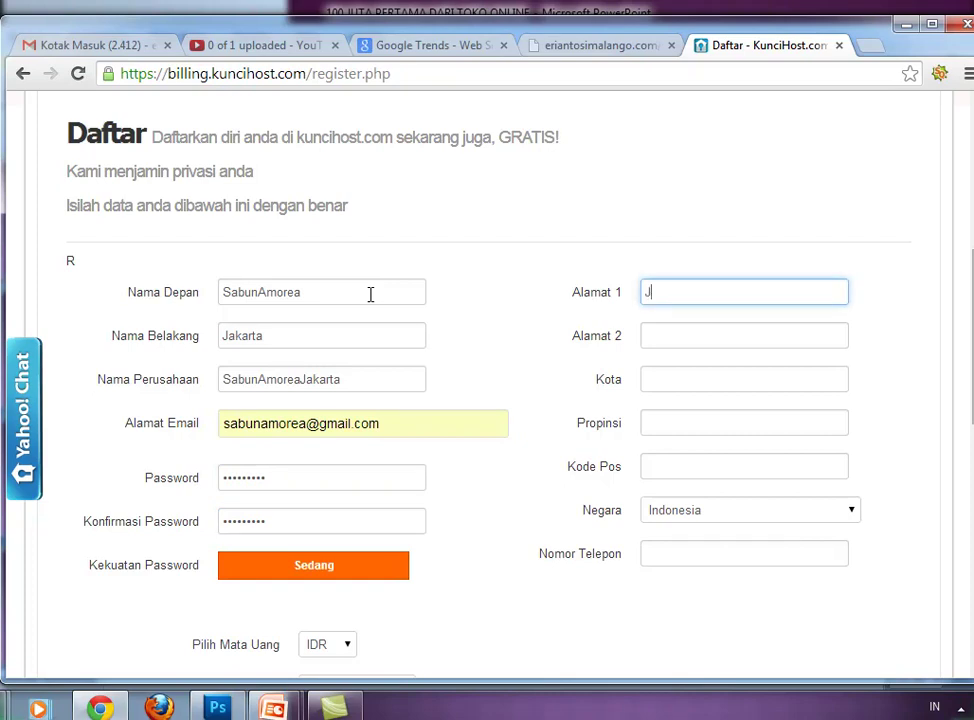
{"action": "key", "text": "Tab"}
{"action": "key", "text": "Tab"}
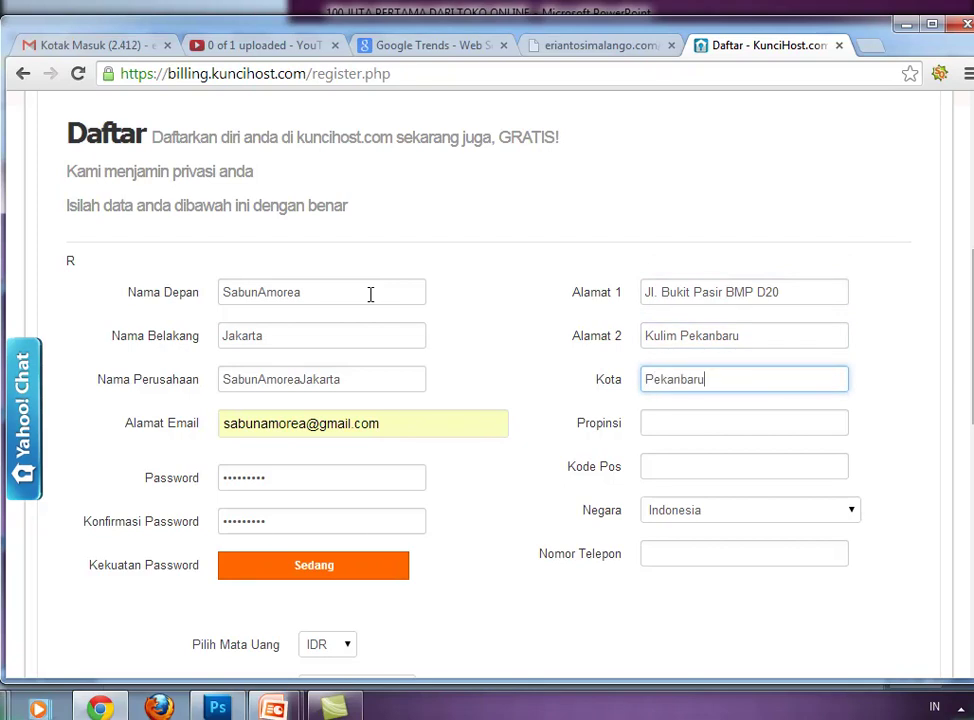
{"action": "key", "text": "Tab"}
{"action": "key", "text": "Tab"}
{"action": "key", "text": "Tab"}
{"action": "key", "text": "Tab"}
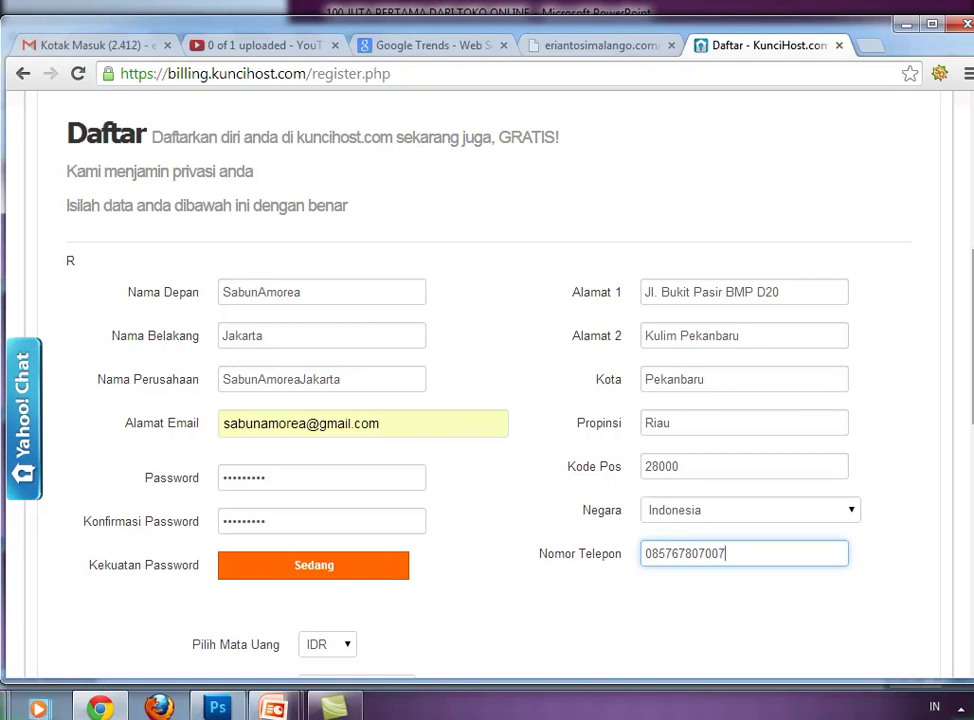
- Set the currency to IDR, salutation to Bpk., and category to Personal/Pribadi
{"action": "scroll", "coordinate": [487, 400], "scroll_direction": "down", "scroll_amount": 3}
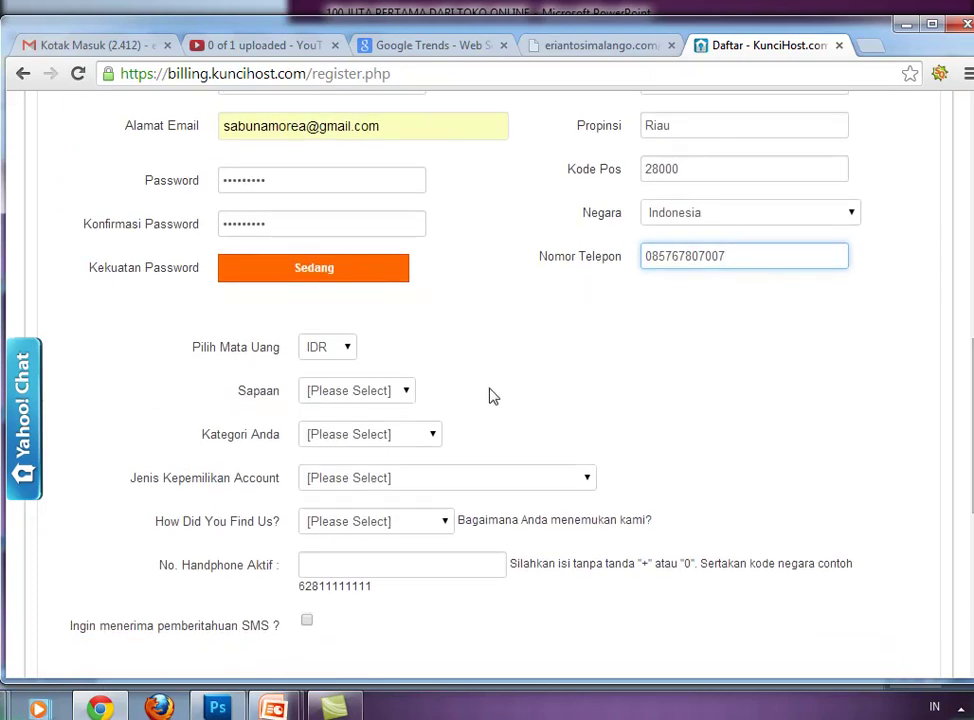
{"action": "left_click", "coordinate": [347, 349]}
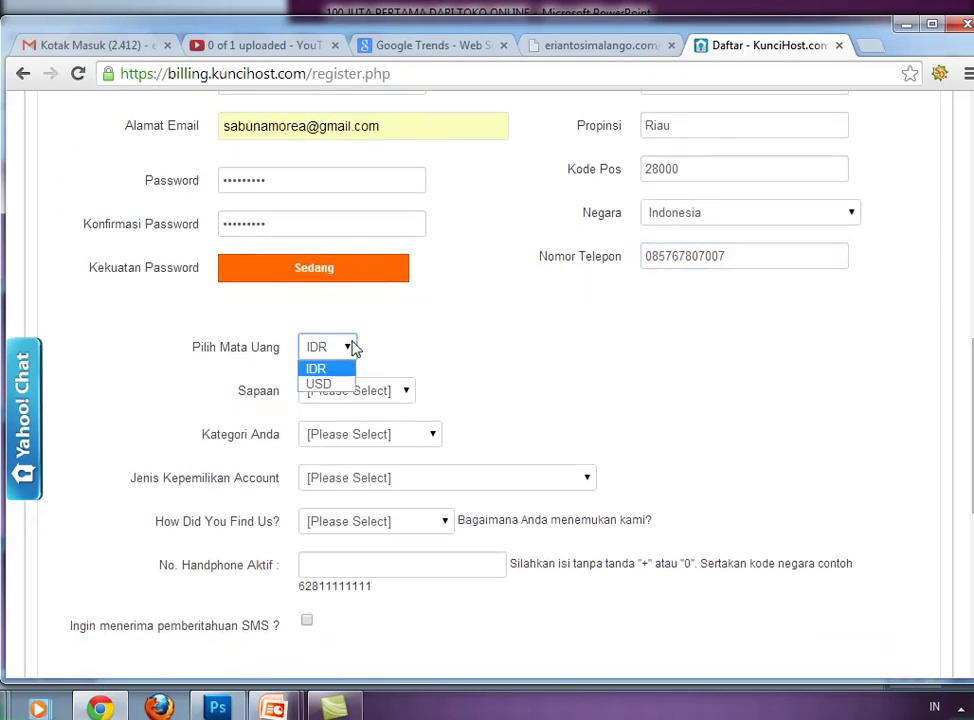
{"action": "left_click", "coordinate": [350, 368]}
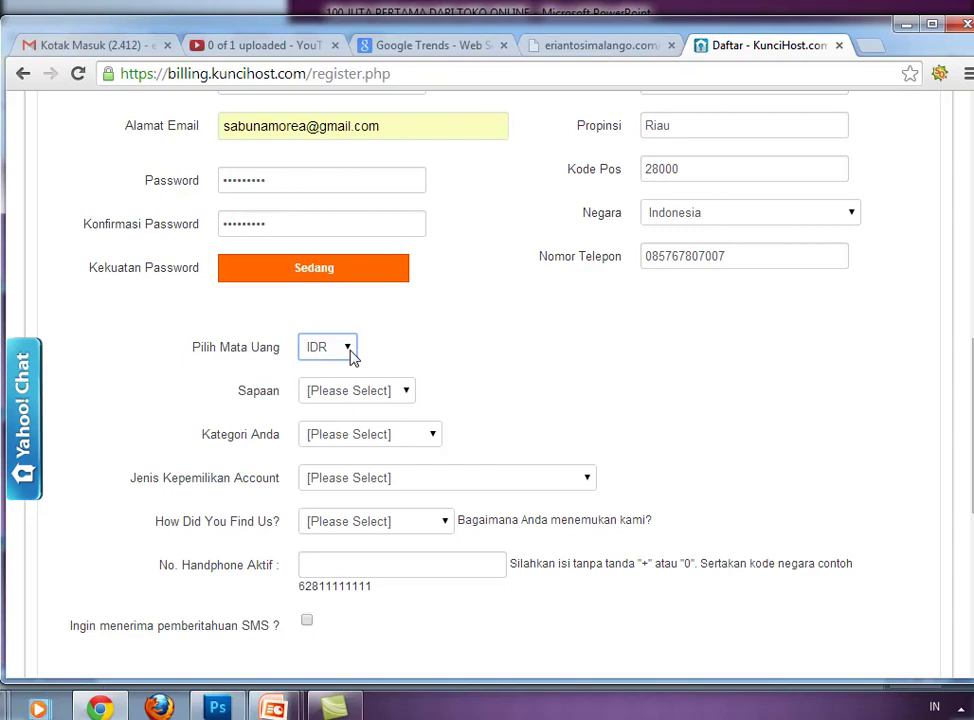
{"action": "left_click", "coordinate": [400, 388]}
{"action": "left_click", "coordinate": [388, 429]}
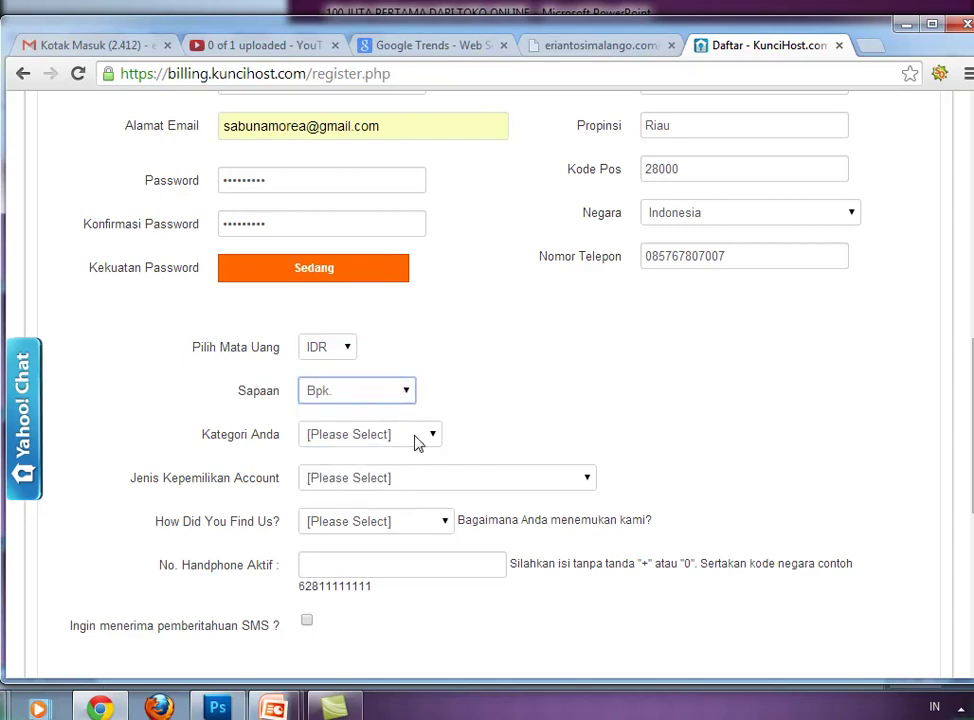
{"action": "left_click", "coordinate": [418, 440]}
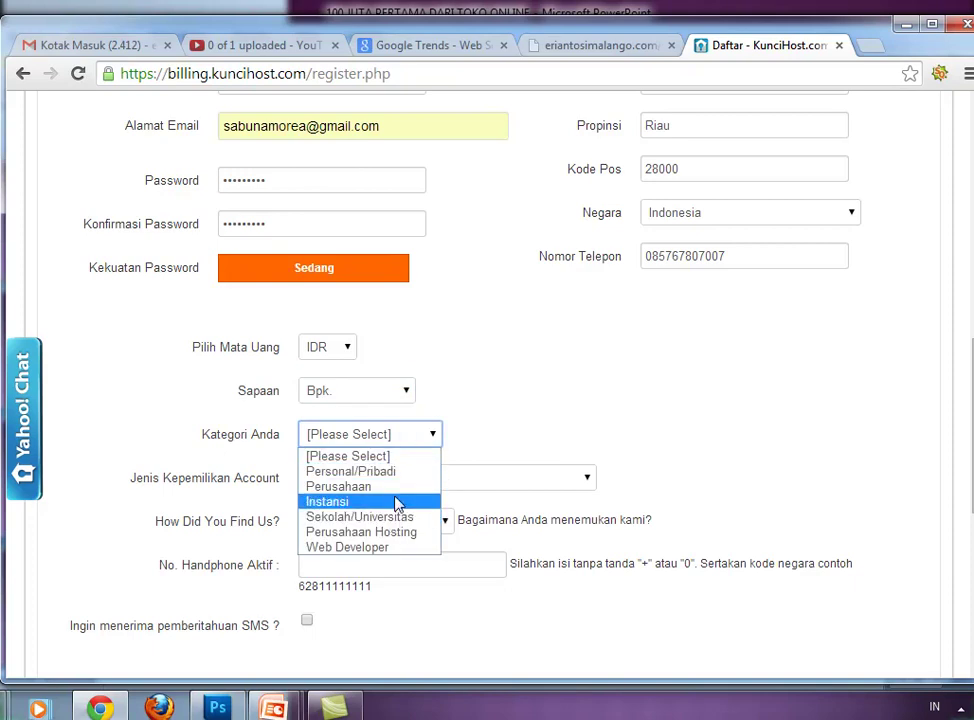
{"action": "left_click", "coordinate": [404, 471]}
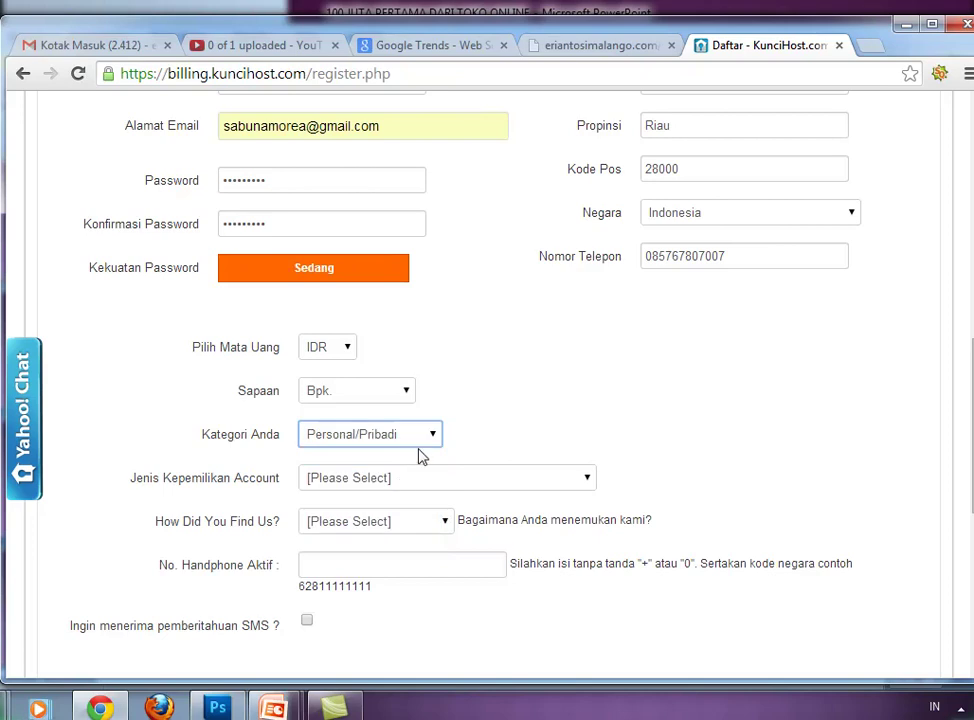
- Choose Personal/Pribadi as the Jenis Kepemilikan Account ownership type
{"action": "left_click", "coordinate": [475, 481]}
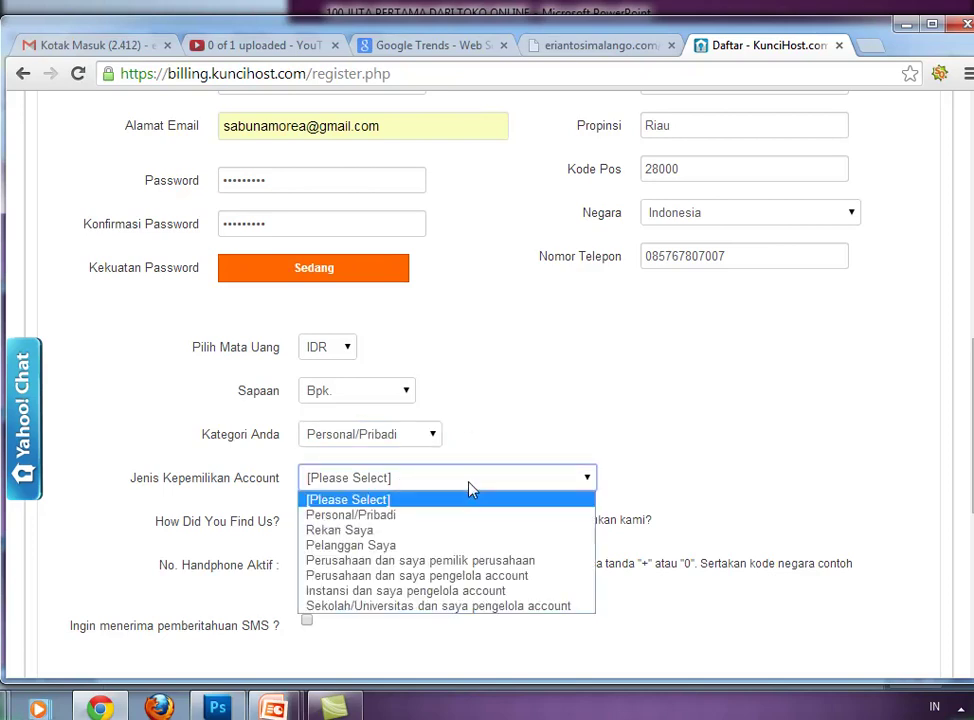
{"action": "left_click", "coordinate": [463, 515]}
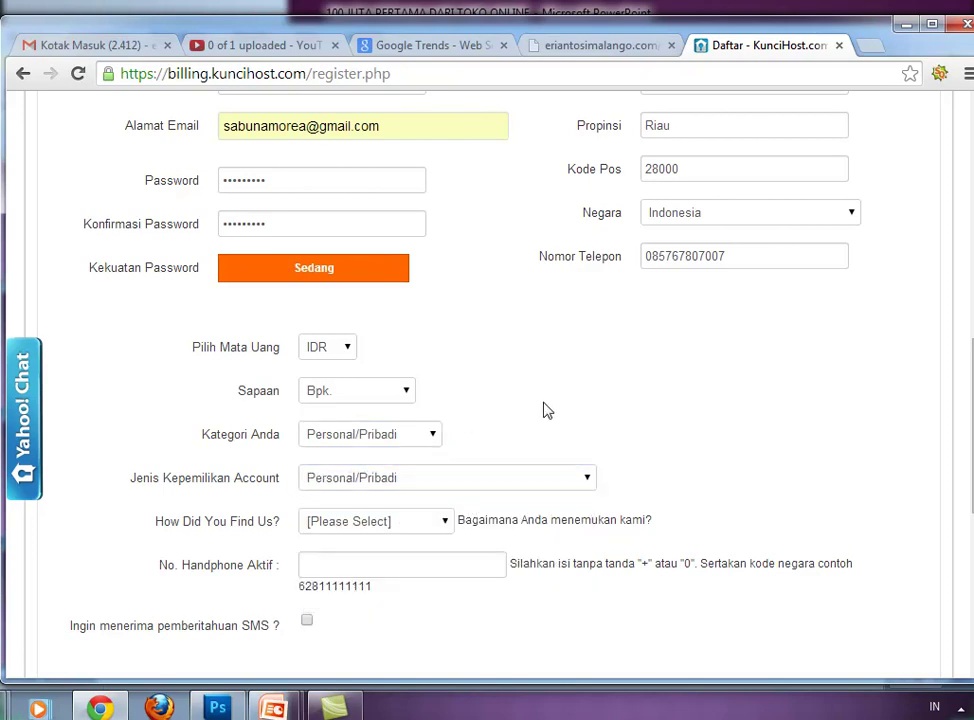
{"action": "scroll", "coordinate": [598, 355], "scroll_direction": "down", "scroll_amount": 2}
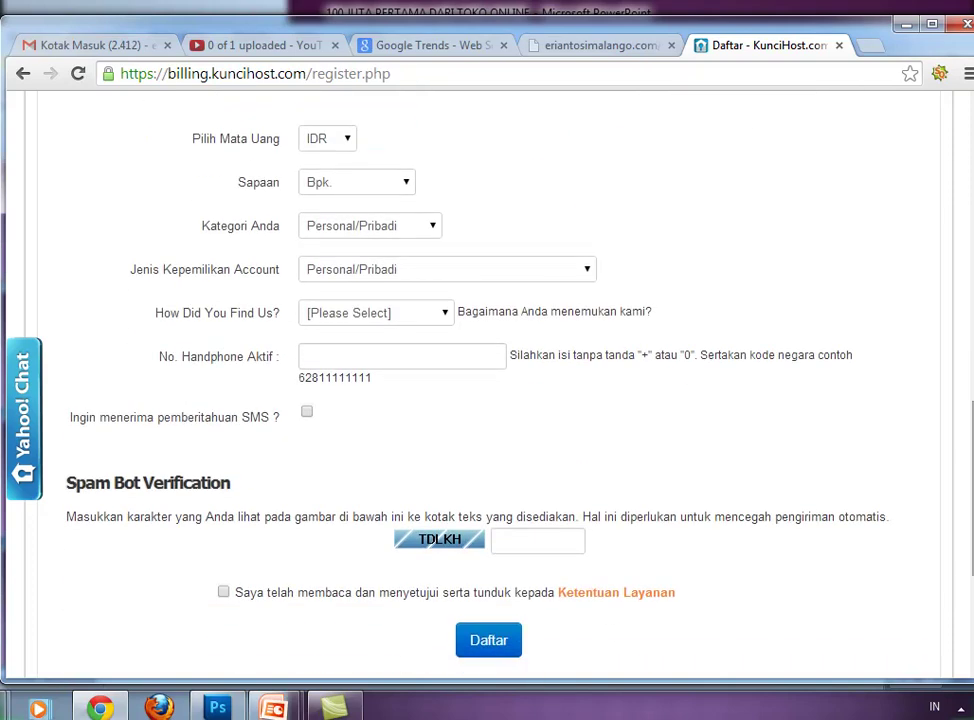
{"action": "left_click", "coordinate": [402, 318]}
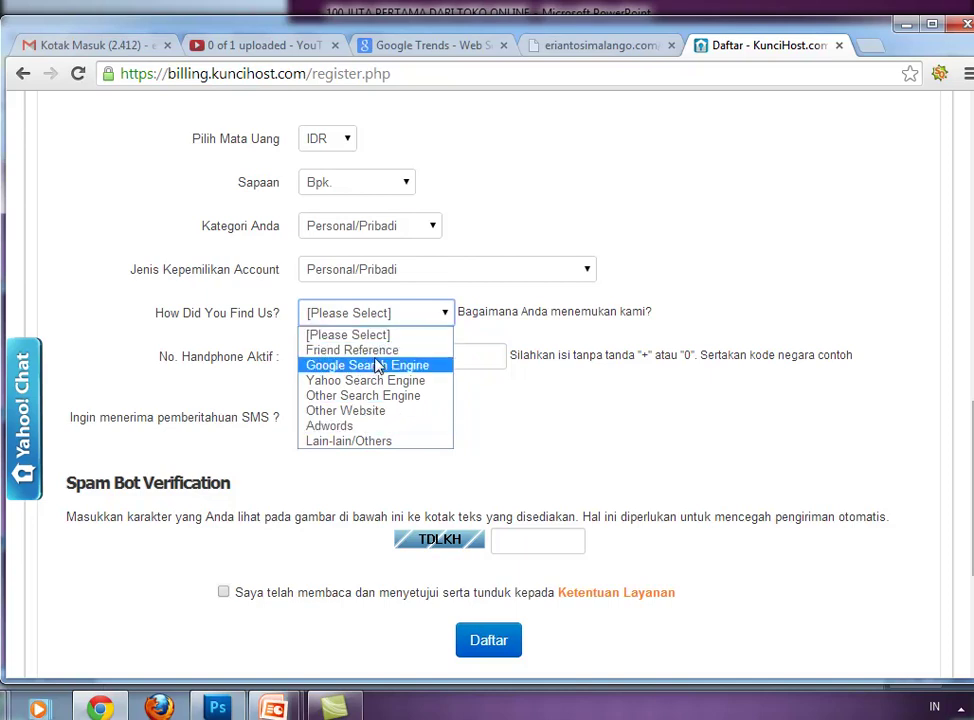
- Select Friend Reference as the How Did You Find Us? answer
{"action": "key", "text": "Escape"}
{"action": "left_click", "coordinate": [388, 313]}
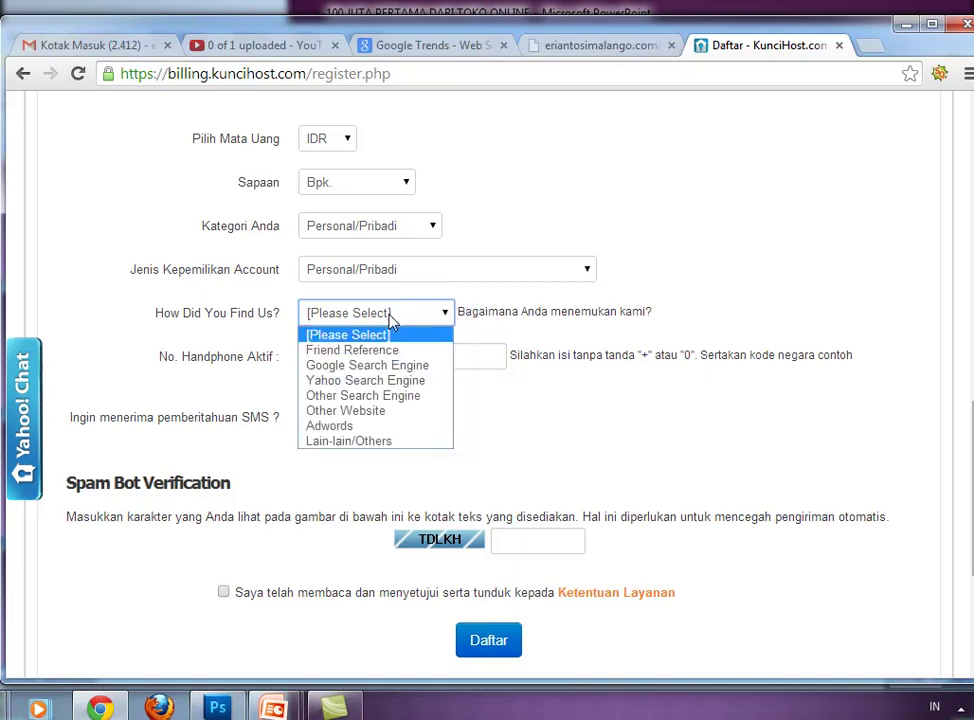
{"action": "left_click", "coordinate": [389, 351]}
- Enter the active mobile number in No. Handphone Aktif and opt in to SMS notifications
{"action": "left_click", "coordinate": [378, 363]}
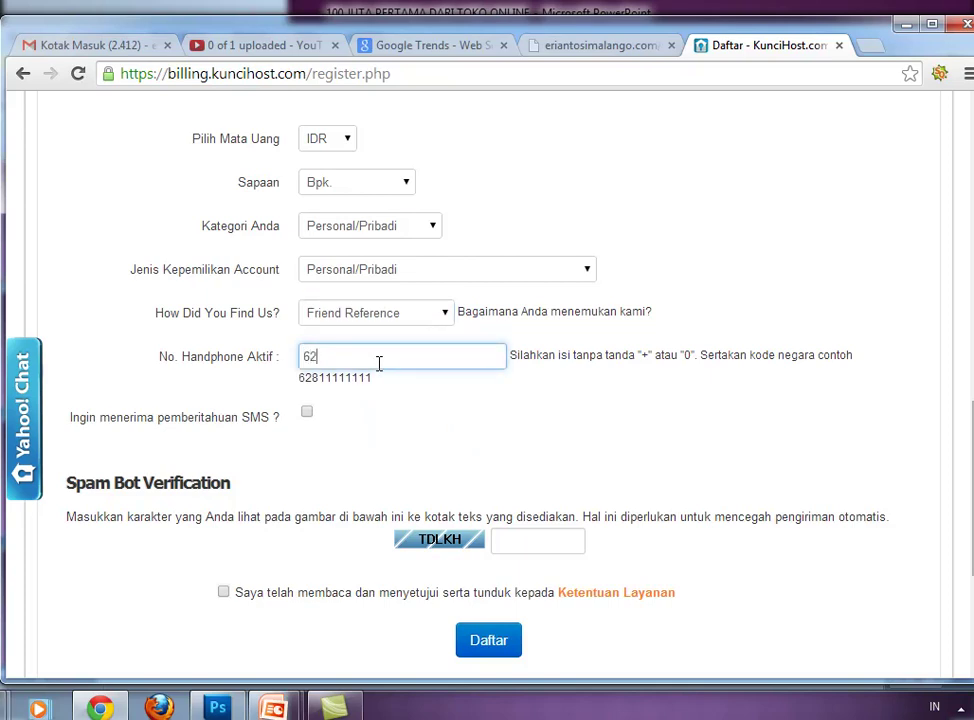
{"action": "left_click", "coordinate": [307, 414]}
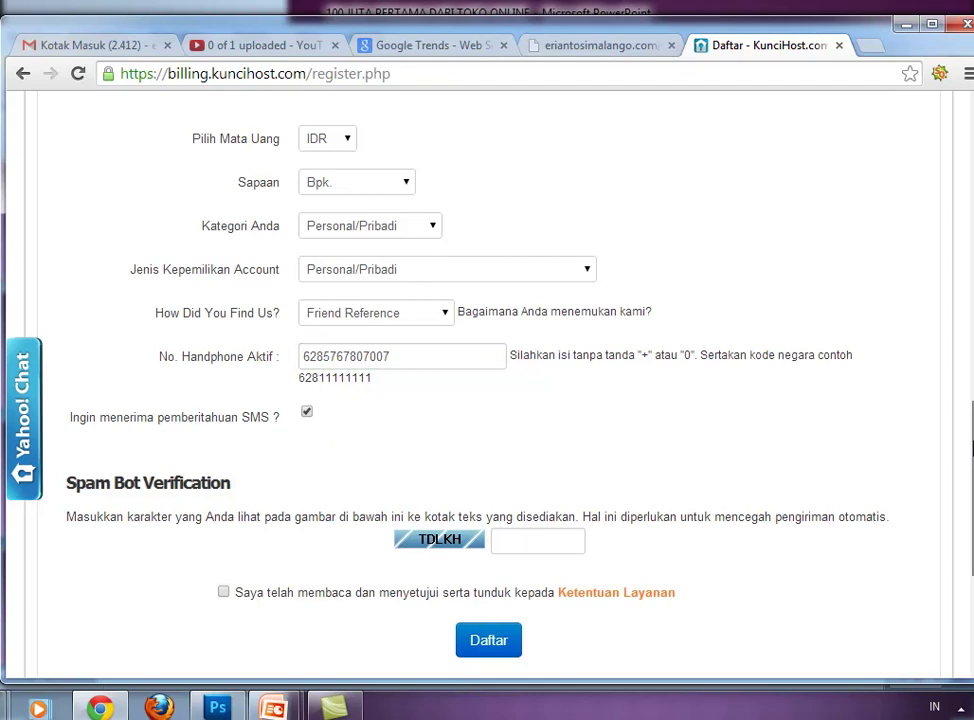
{"action": "scroll", "coordinate": [632, 316], "scroll_direction": "down", "scroll_amount": 3}
- Type the captcha characters from the image, accept the terms of service, and scroll back up
{"action": "left_click", "coordinate": [569, 299]}
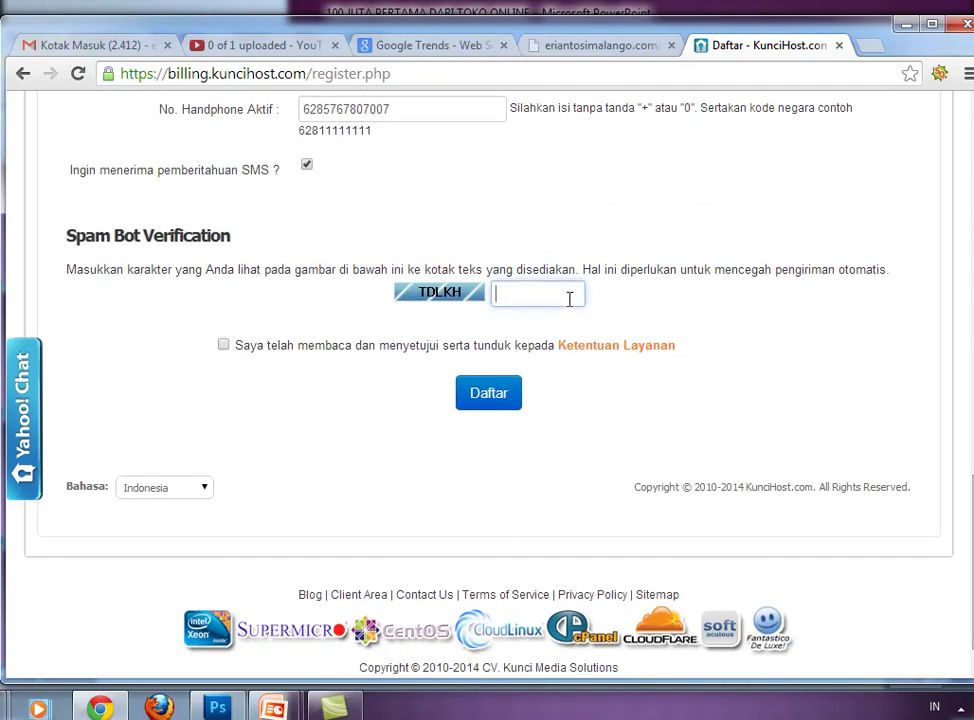
{"action": "type", "text": "TDLKH"}
{"action": "left_click", "coordinate": [223, 346]}
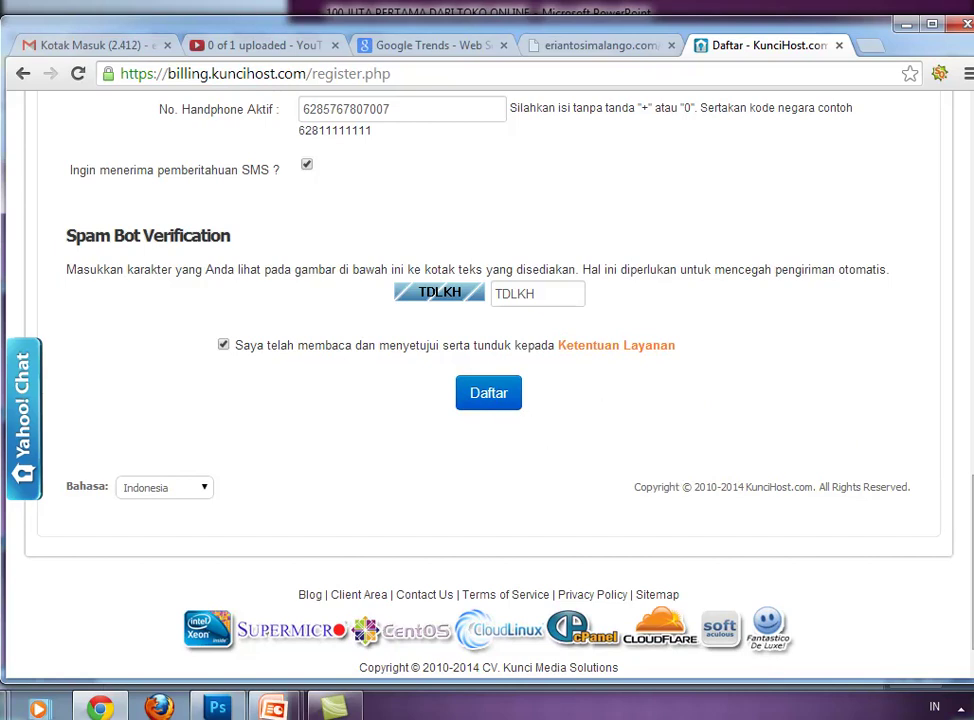
{"action": "left_click_drag", "start_coordinate": [970, 505], "coordinate": [959, 263]}
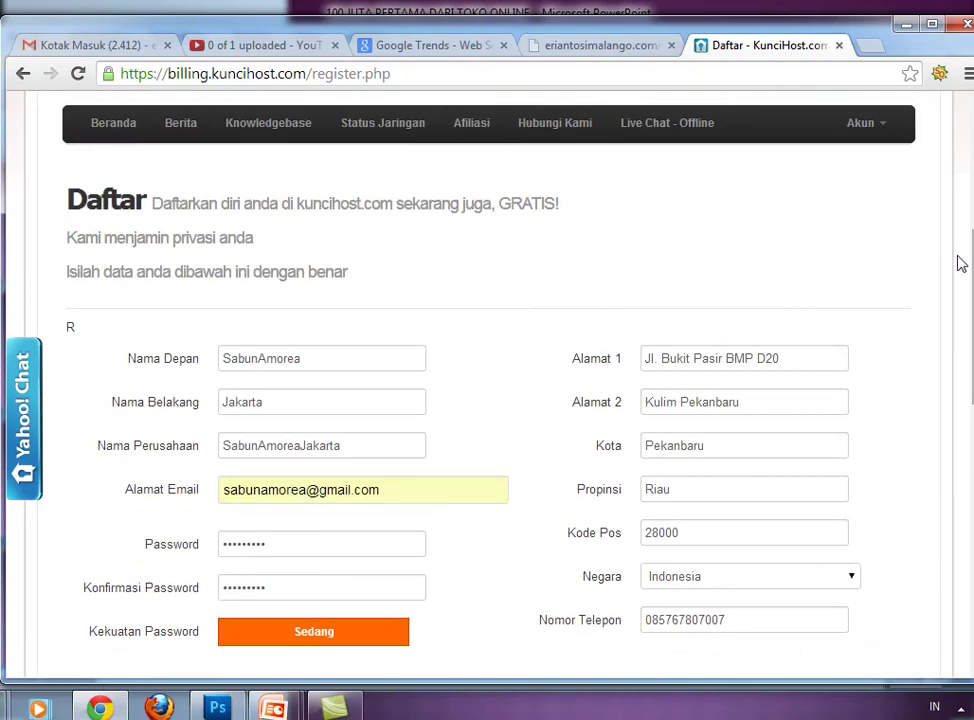
{"action": "left_click", "coordinate": [306, 489]}
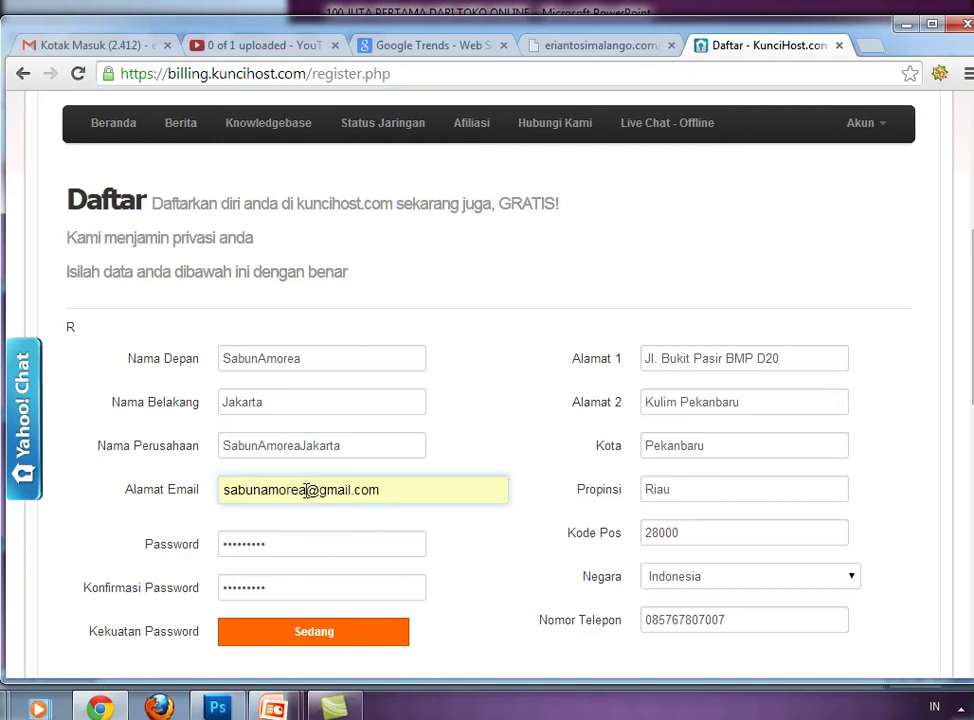
{"action": "key", "text": "Tab"}
{"action": "key", "text": "Tab"}
{"action": "key", "text": "Tab"}
{"action": "key", "text": "Tab"}
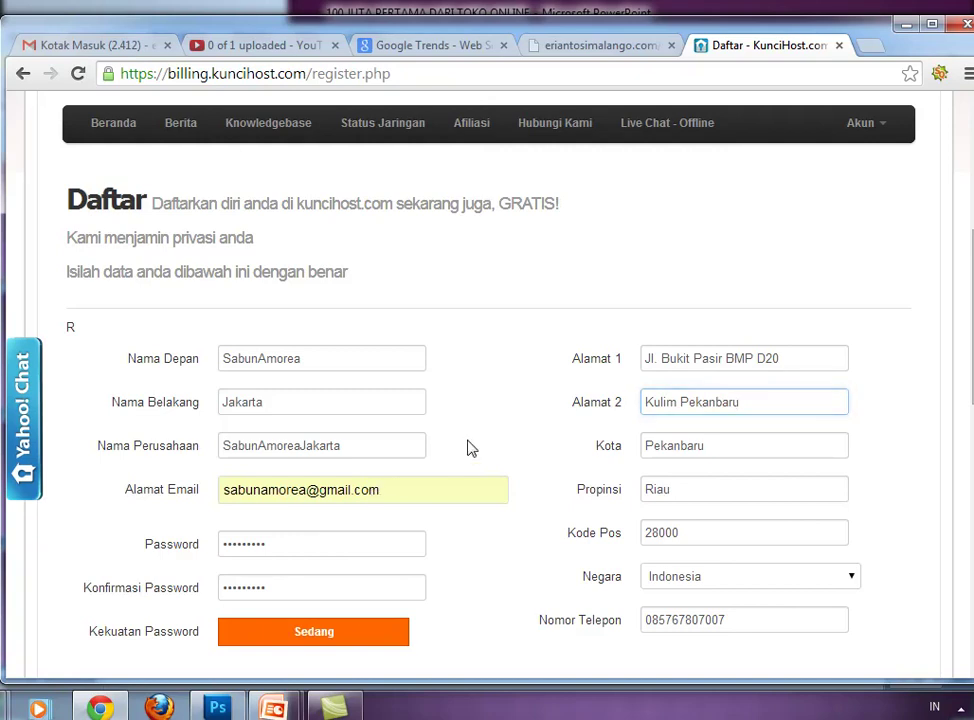
{"action": "left_click_drag", "start_coordinate": [970, 333], "coordinate": [969, 607]}
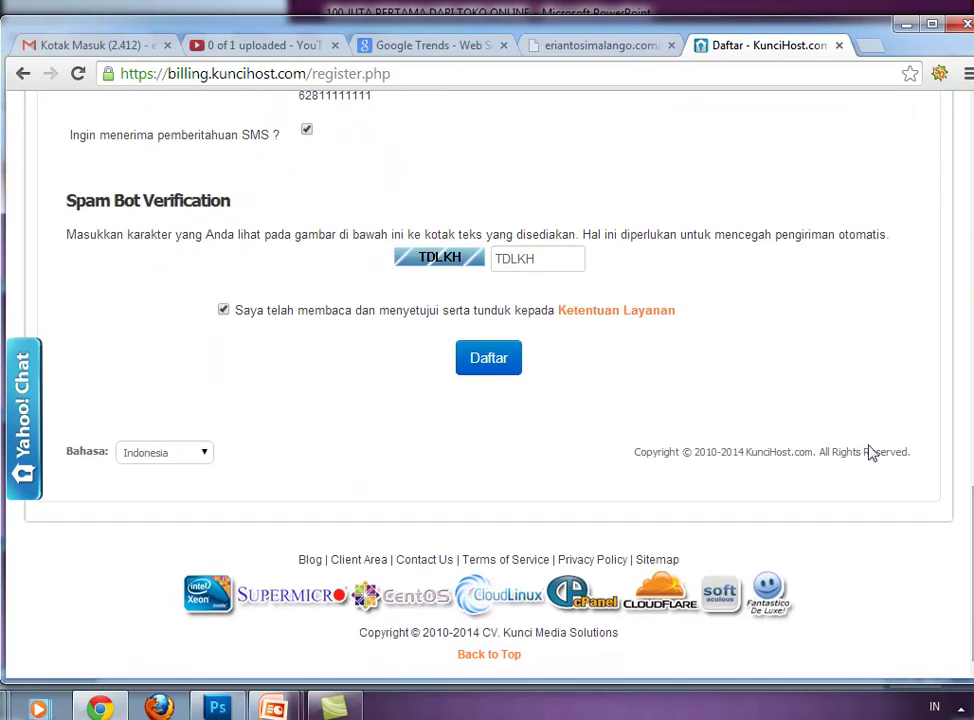
{"action": "left_click_drag", "start_coordinate": [970, 530], "coordinate": [968, 172]}
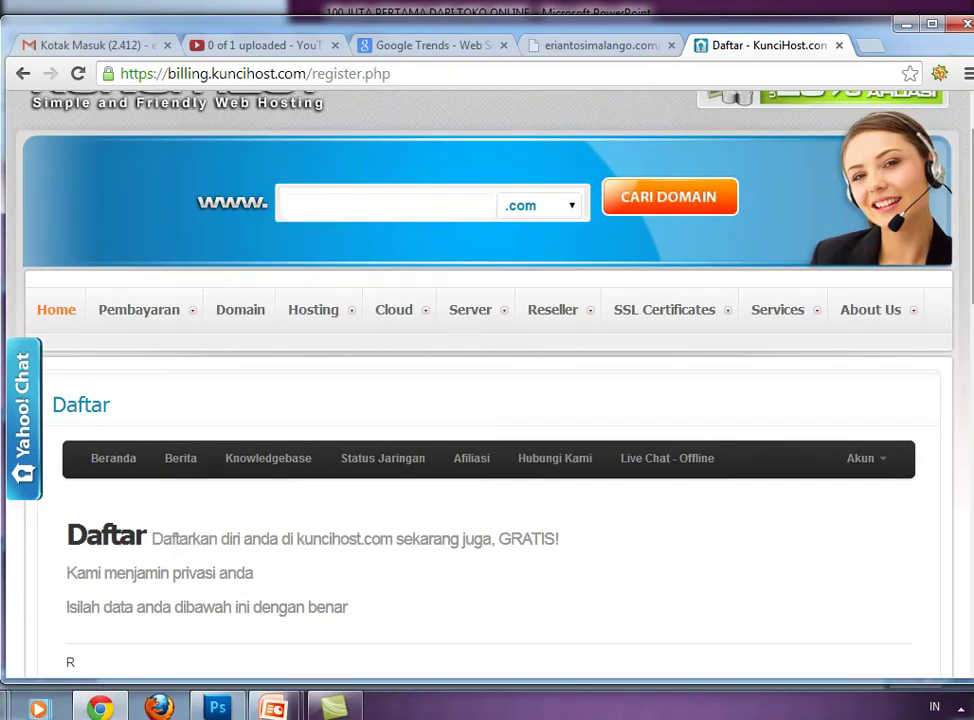
{"action": "scroll", "coordinate": [966, 172], "scroll_direction": "up", "scroll_amount": 1}
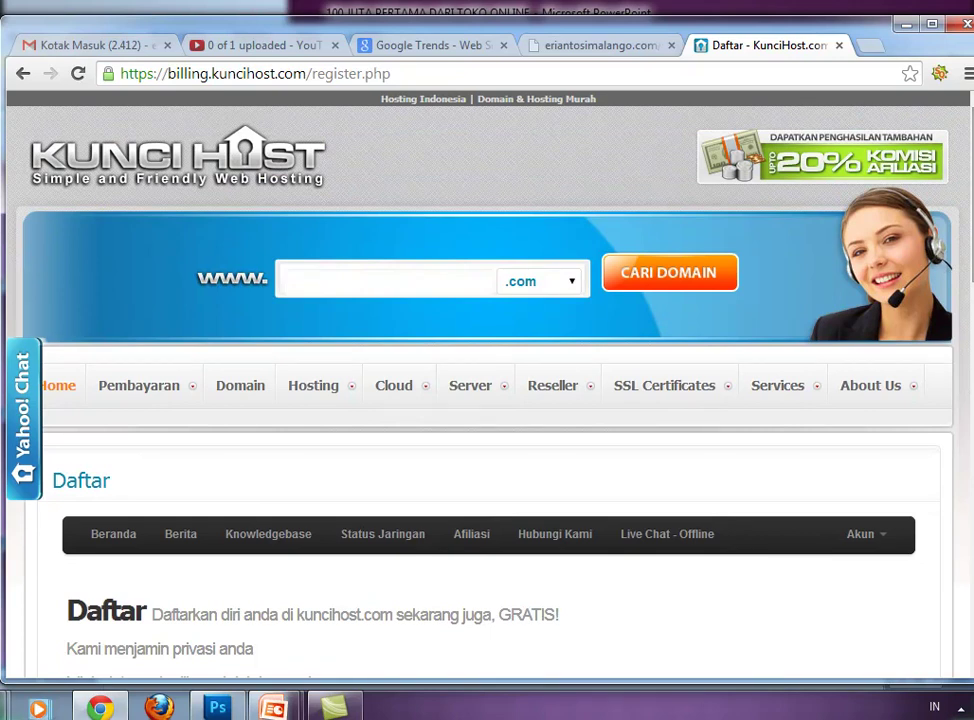
{"action": "scroll", "coordinate": [487, 390], "scroll_direction": "down", "scroll_amount": 4}
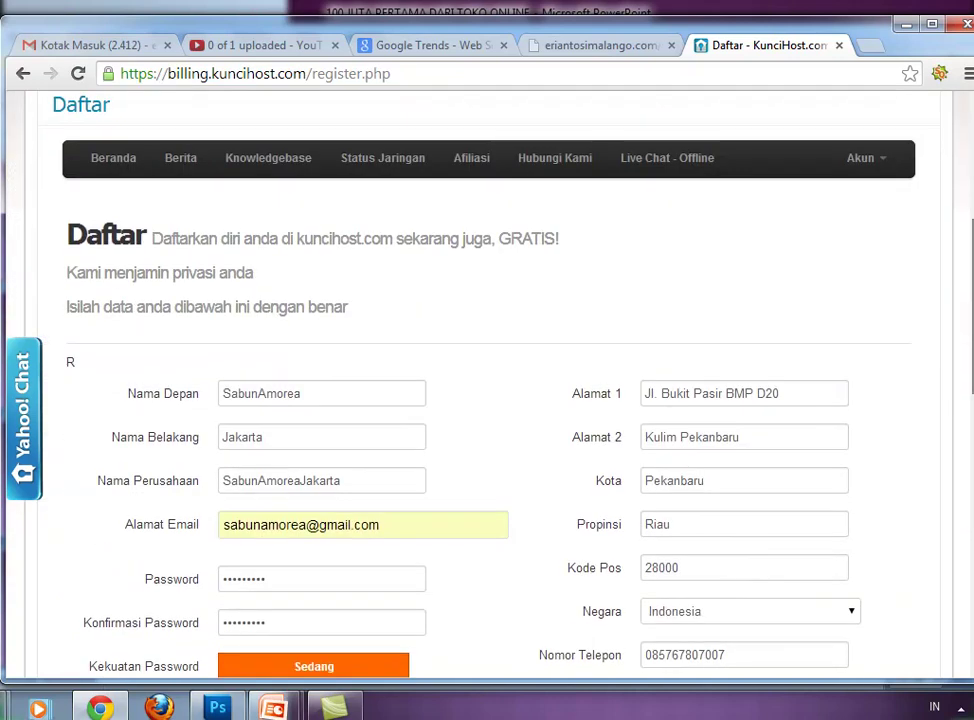
{"action": "scroll", "coordinate": [487, 390], "scroll_direction": "down", "scroll_amount": 3}
{"action": "scroll", "coordinate": [968, 492], "scroll_direction": "down", "scroll_amount": 5}
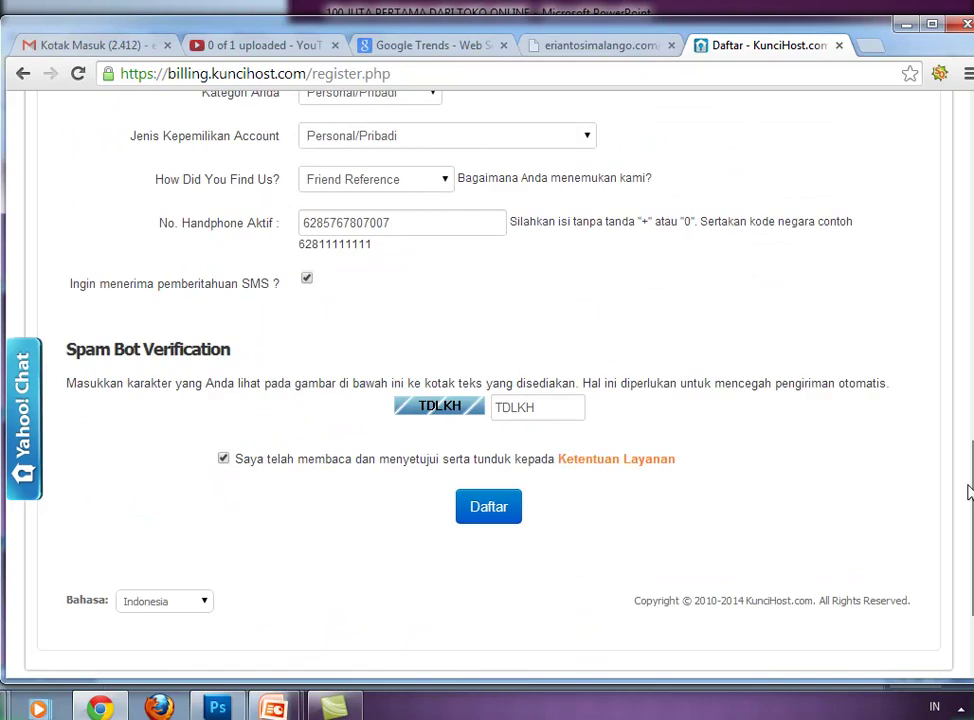
{"action": "left_click_drag", "start_coordinate": [968, 492], "coordinate": [937, 235]}
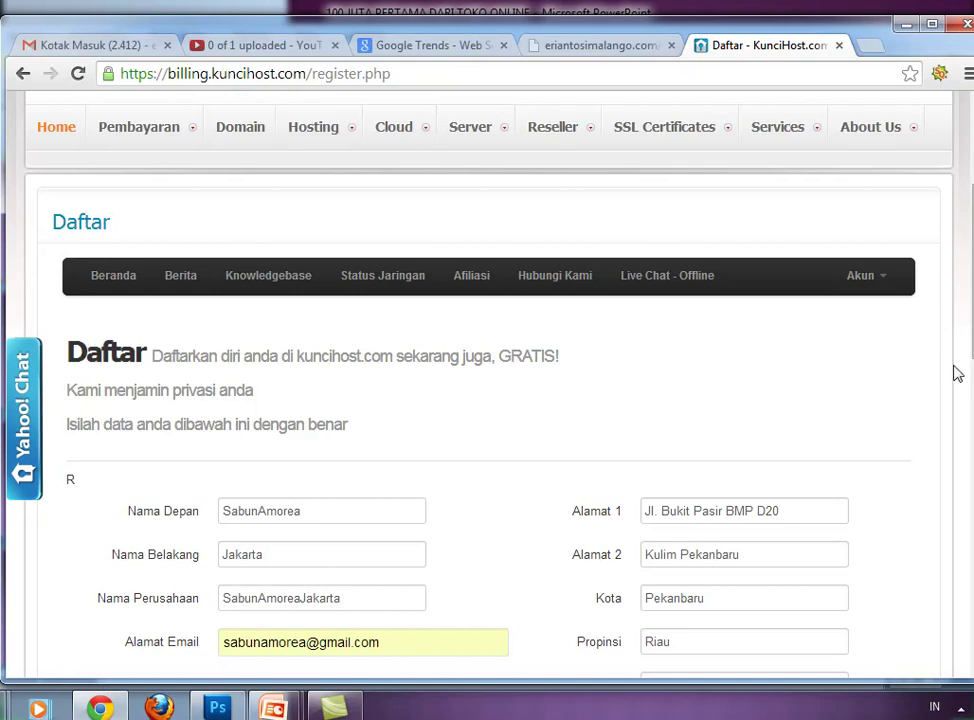
{"action": "scroll", "coordinate": [957, 374], "scroll_direction": "down", "scroll_amount": 1}
{"action": "scroll", "coordinate": [957, 374], "scroll_direction": "down", "scroll_amount": 6}
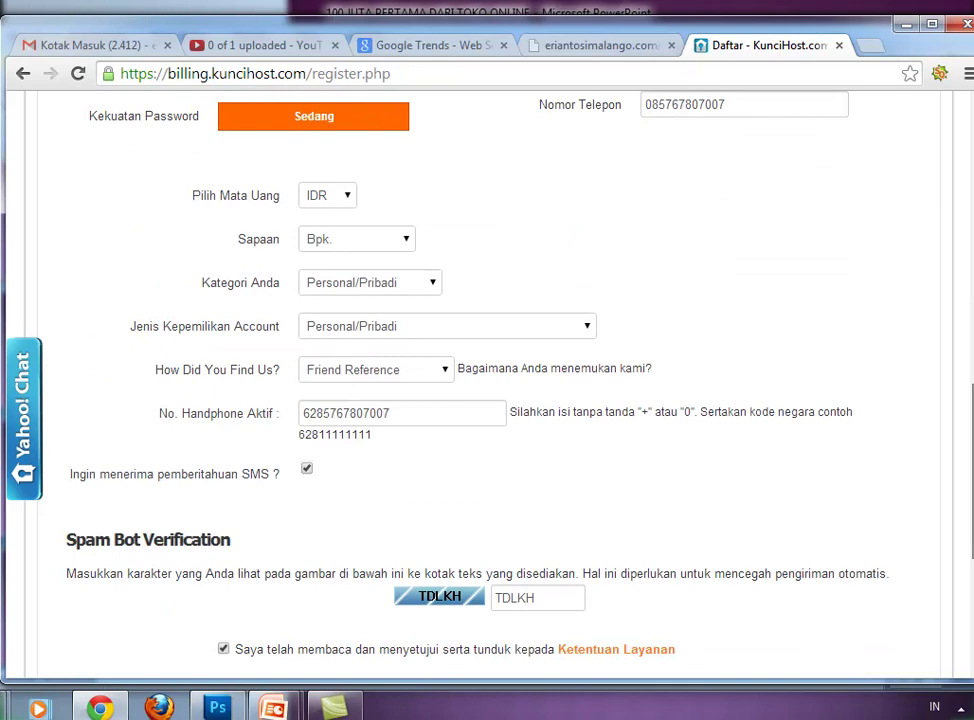
{"action": "scroll", "coordinate": [487, 400], "scroll_direction": "down", "scroll_amount": 3}
{"action": "scroll", "coordinate": [970, 462], "scroll_direction": "up", "scroll_amount": 7}
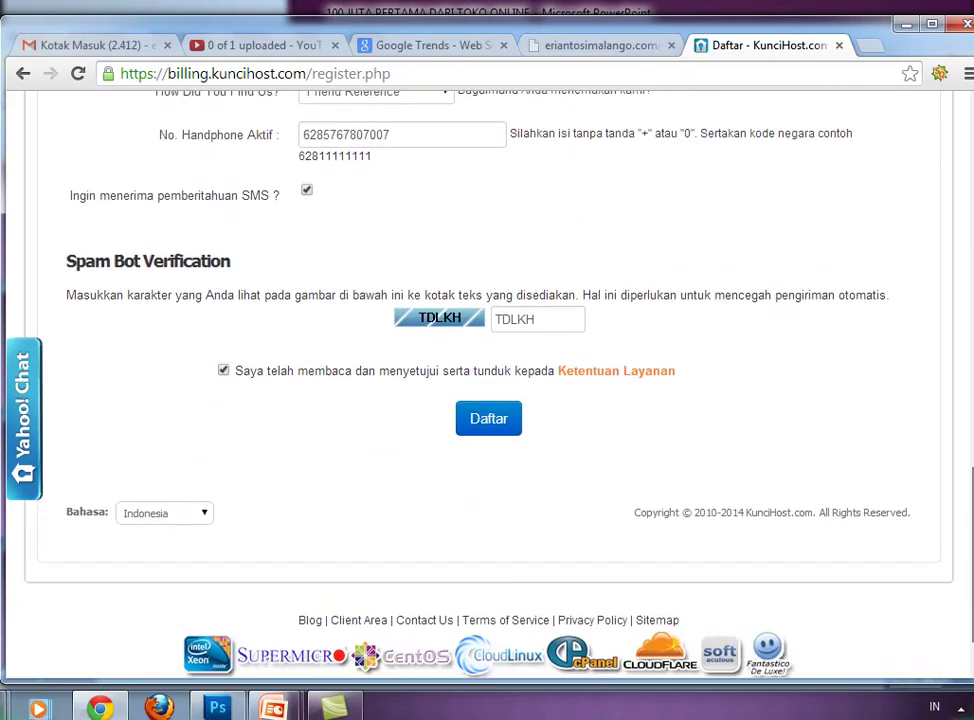
{"action": "scroll", "coordinate": [970, 462], "scroll_direction": "up", "scroll_amount": 1}
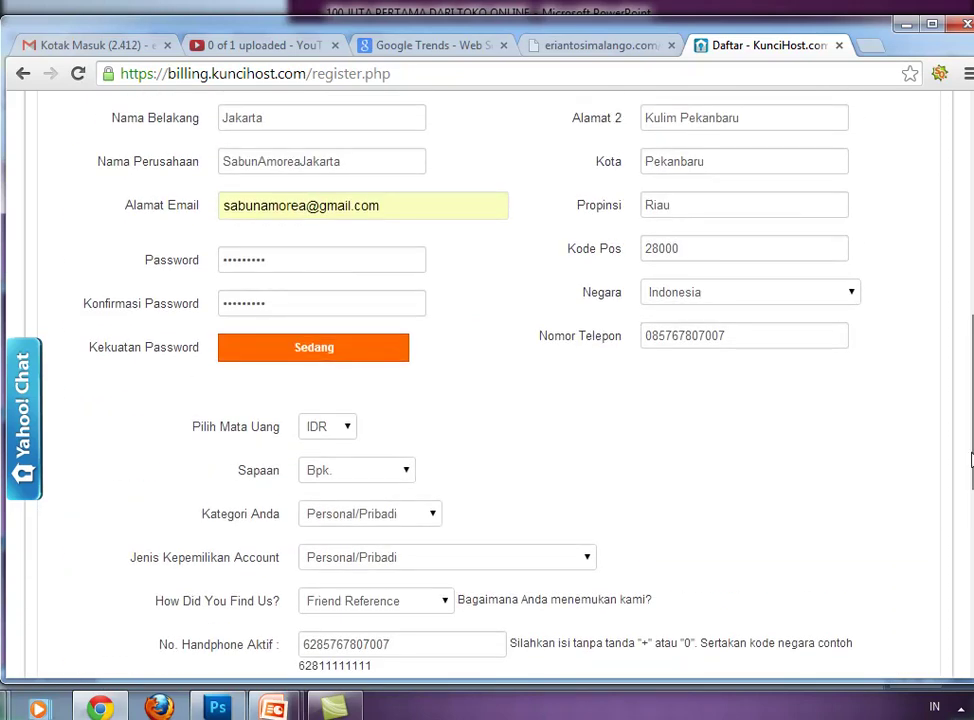
{"action": "scroll", "coordinate": [970, 462], "scroll_direction": "up", "scroll_amount": 6}
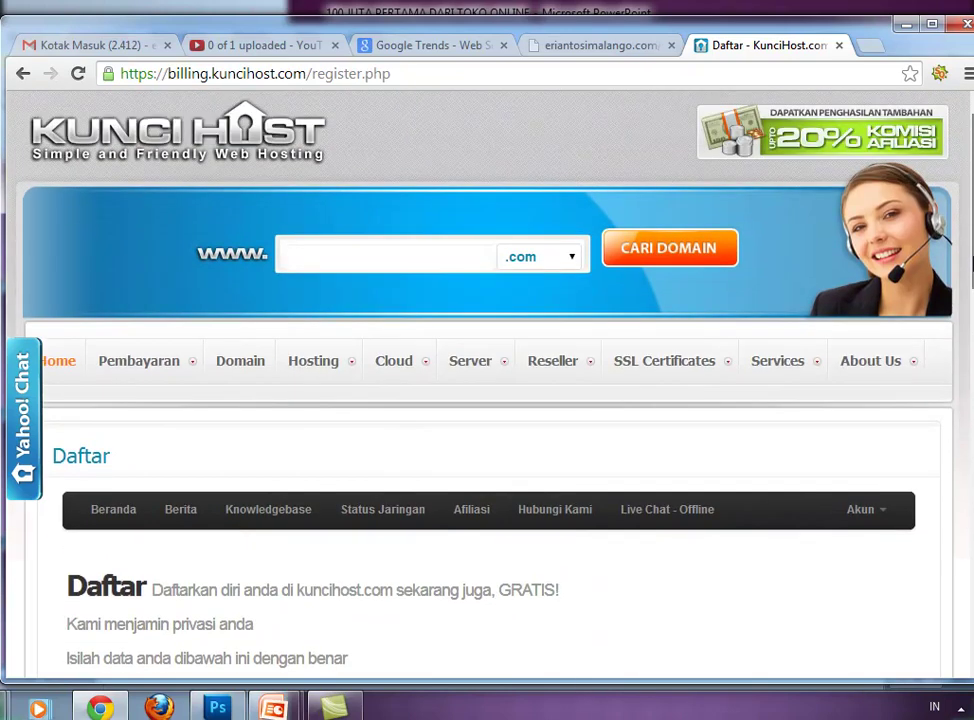
{"action": "scroll", "coordinate": [970, 262], "scroll_direction": "up", "scroll_amount": 1}
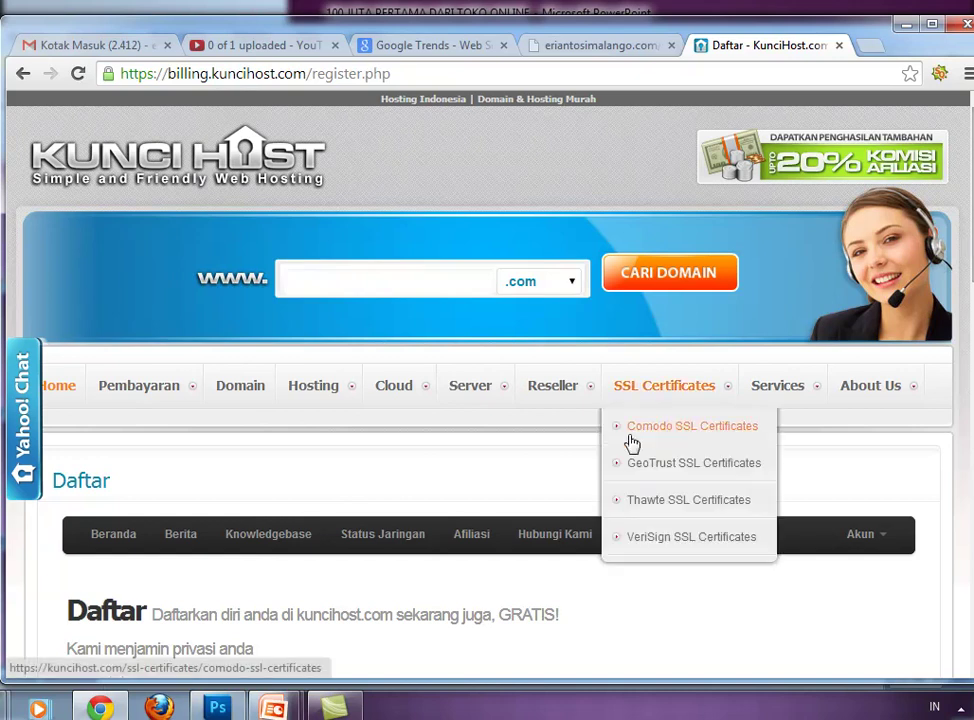
- Bring the Camtasia Studio project window to the front and show the hidden tray icons
{"action": "mouse_move", "coordinate": [334, 708]}
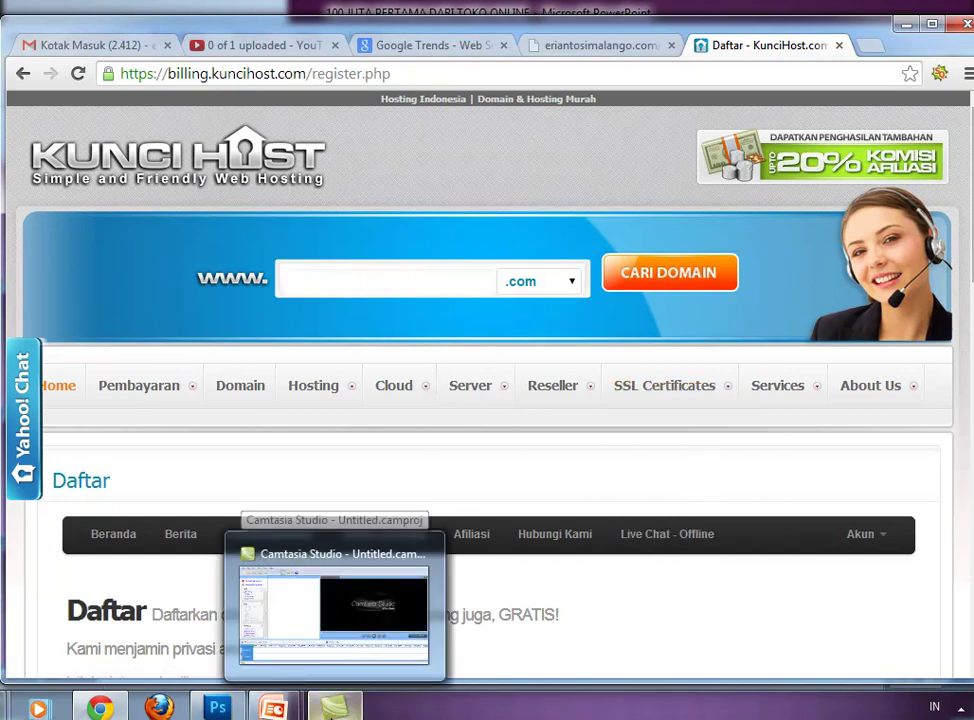
{"action": "left_click", "coordinate": [334, 605]}
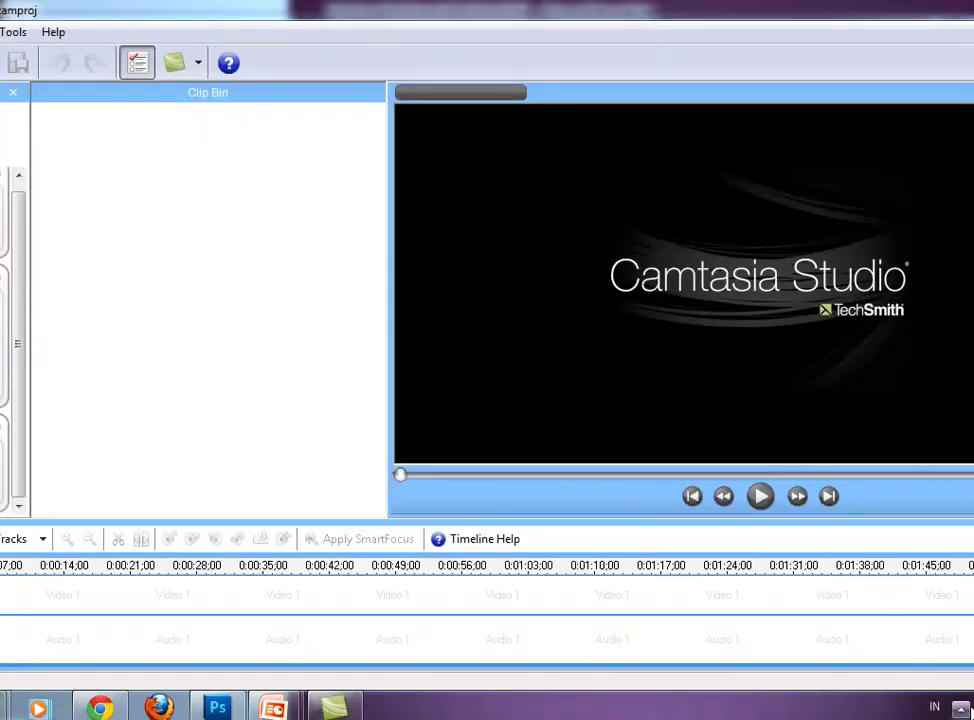
{"action": "left_click", "coordinate": [960, 708]}
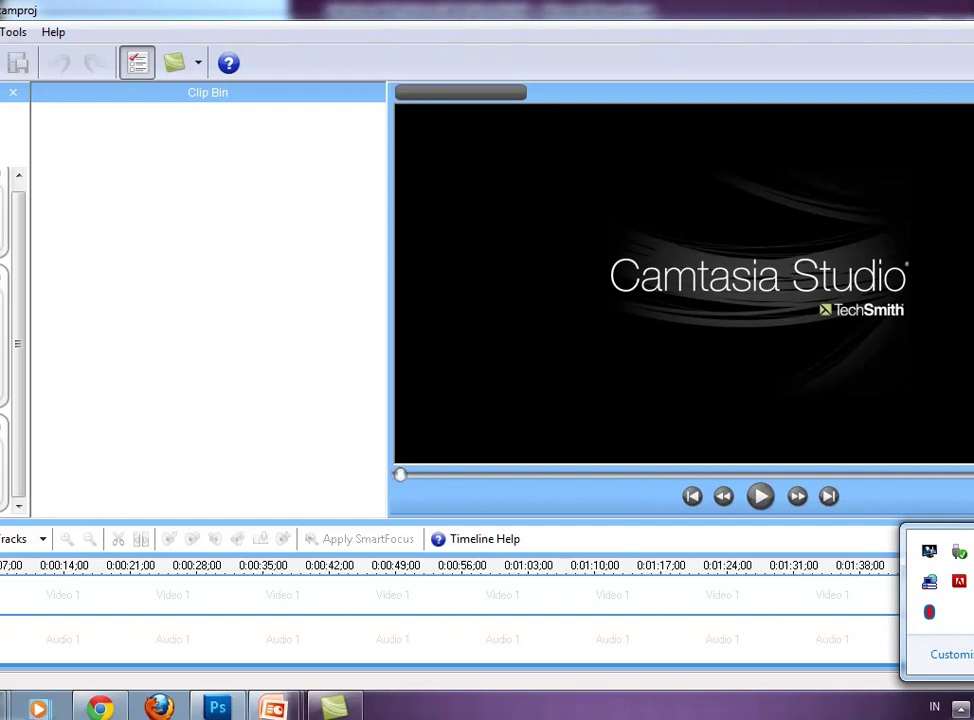